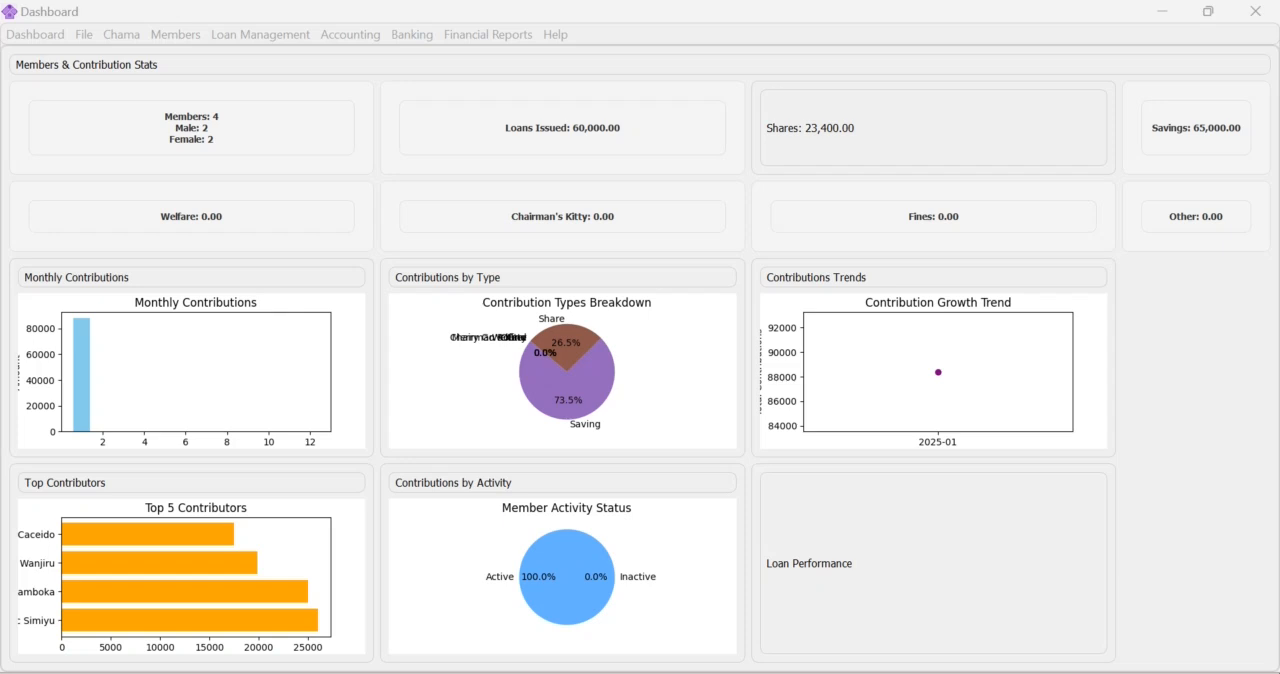
Open the account opening balances setup from the accounting functions and dismiss the notices.
{"action": "left_click", "coordinate": [350, 36]}
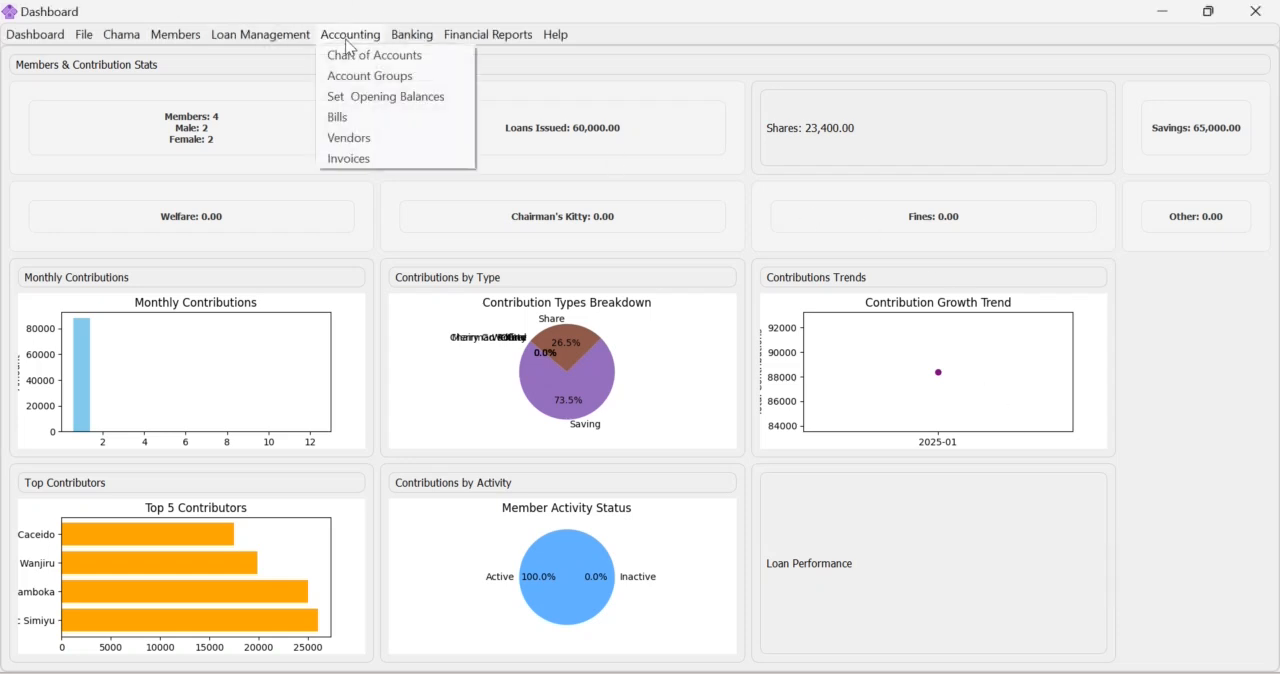
{"action": "left_click", "coordinate": [365, 97]}
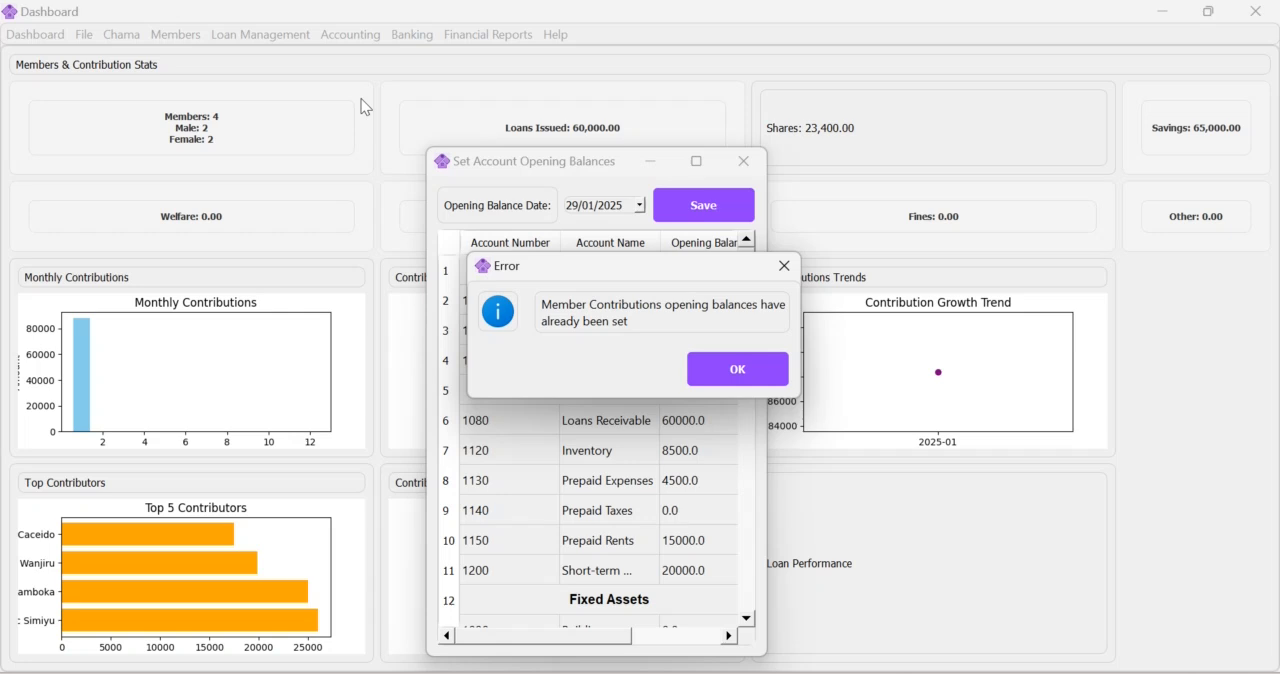
{"action": "left_click", "coordinate": [737, 369]}
{"action": "left_click", "coordinate": [737, 369]}
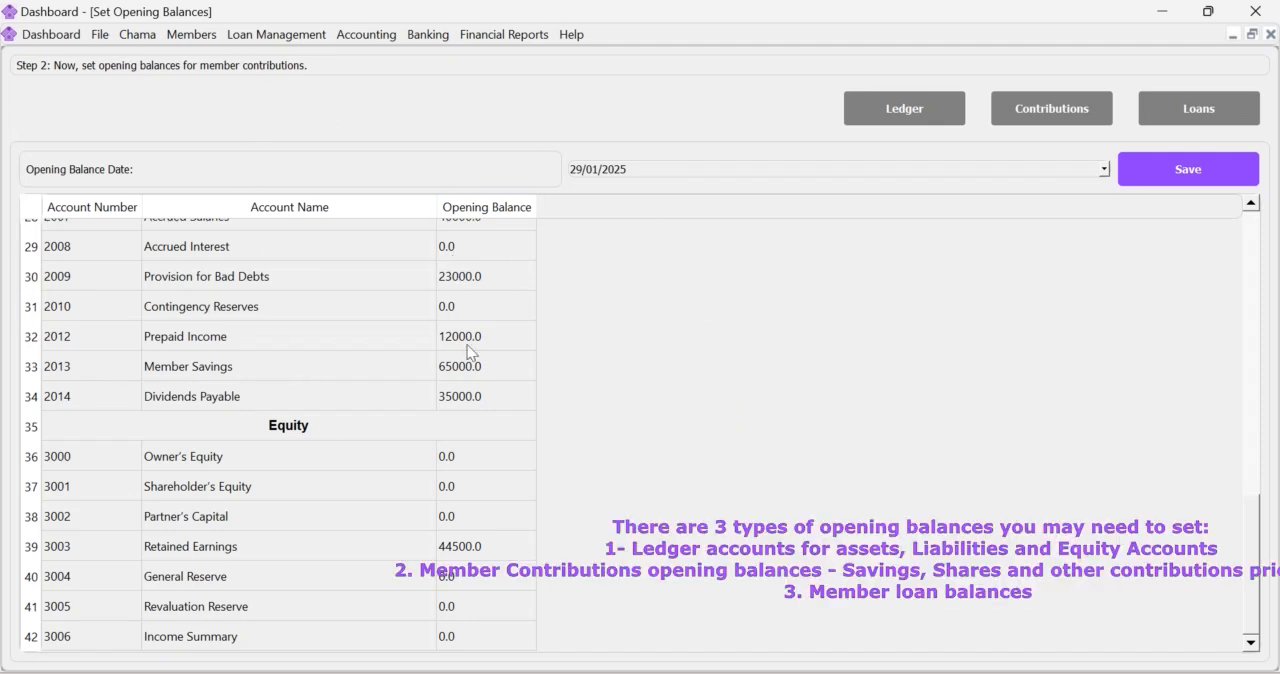
Examine the ledger opening balances across cash, current assets, fixed assets, liabilities and equity, including the Bank account's balance.
{"action": "scroll", "coordinate": [414, 394], "scroll_direction": "up", "scroll_amount": 8}
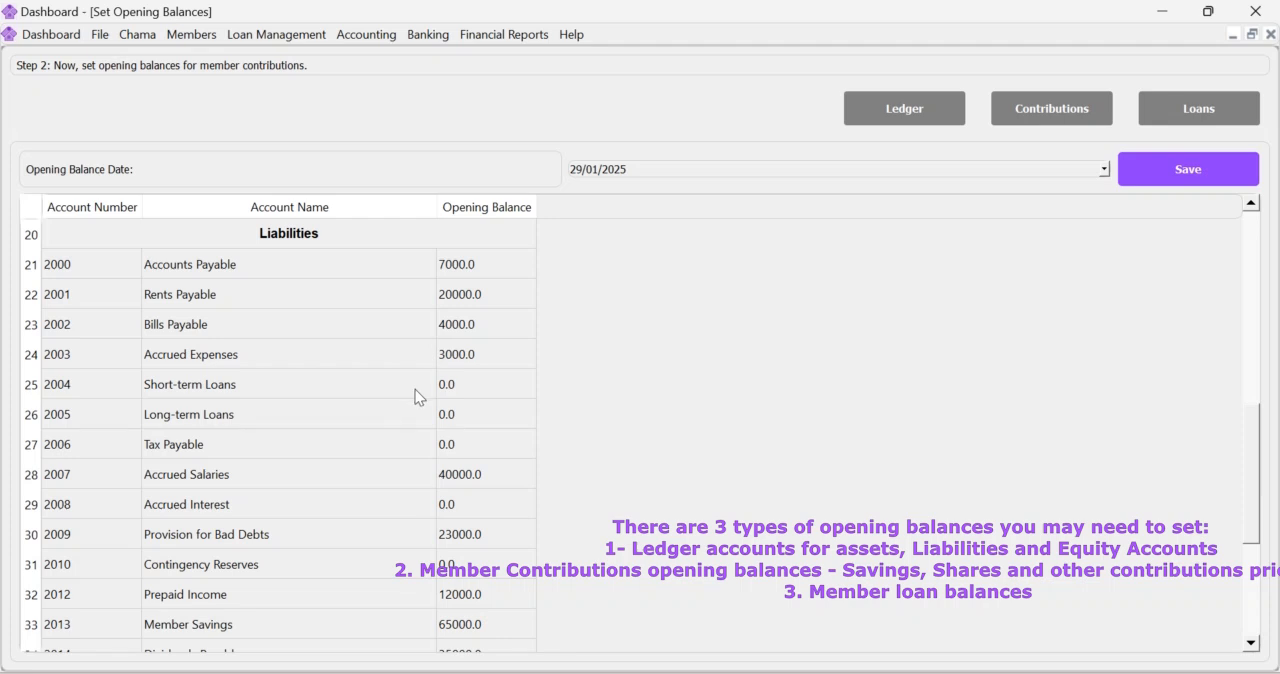
{"action": "scroll", "coordinate": [417, 400], "scroll_direction": "up", "scroll_amount": 2}
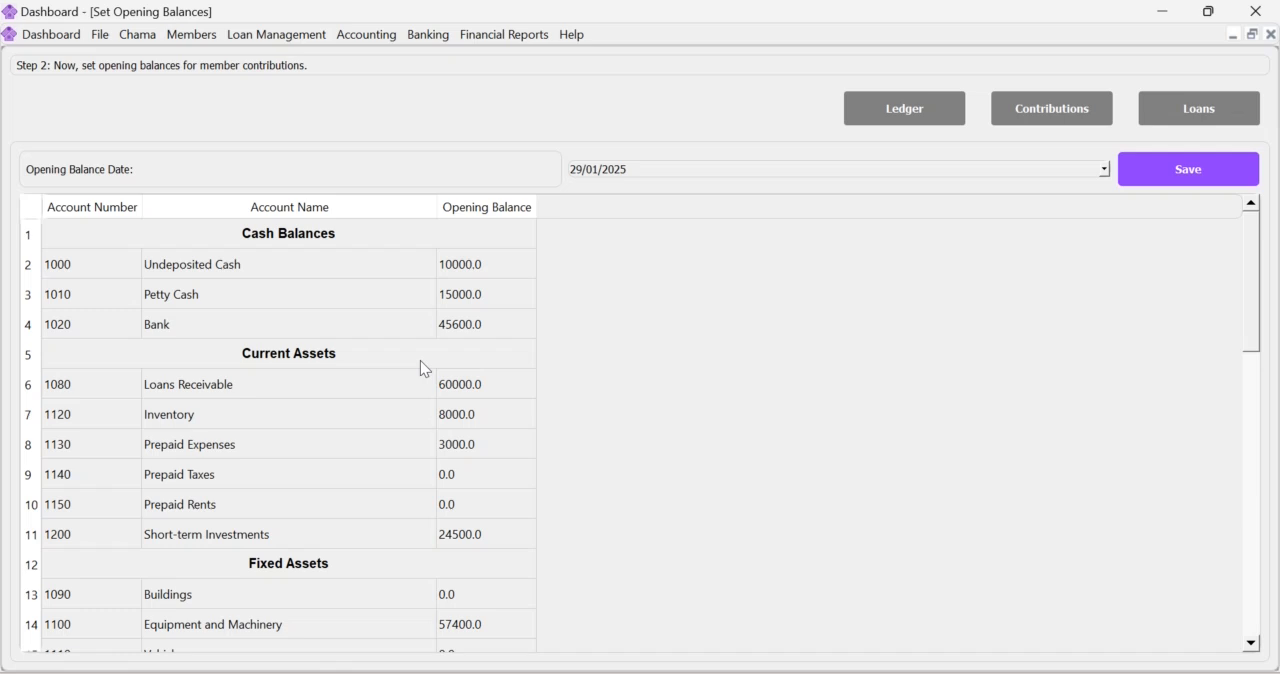
{"action": "scroll", "coordinate": [421, 362], "scroll_direction": "down", "scroll_amount": 2}
{"action": "scroll", "coordinate": [421, 362], "scroll_direction": "down", "scroll_amount": 4}
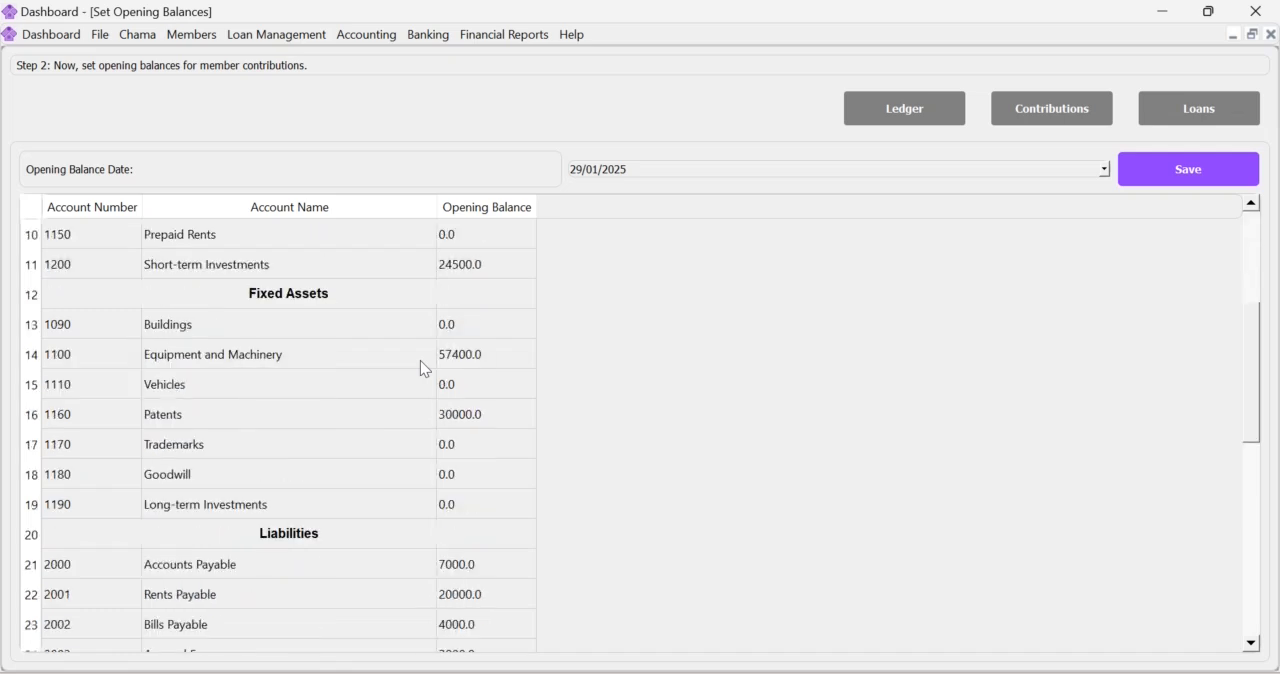
{"action": "scroll", "coordinate": [421, 362], "scroll_direction": "down", "scroll_amount": 3}
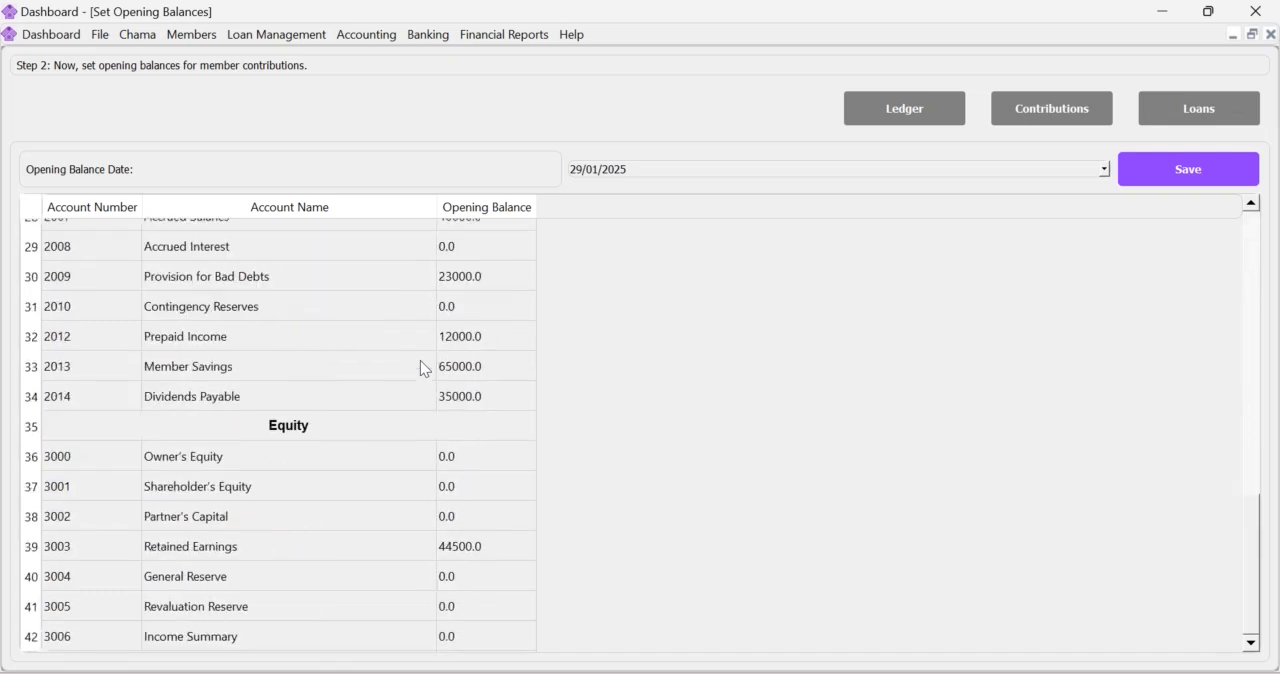
{"action": "scroll", "coordinate": [421, 377], "scroll_direction": "up", "scroll_amount": 9}
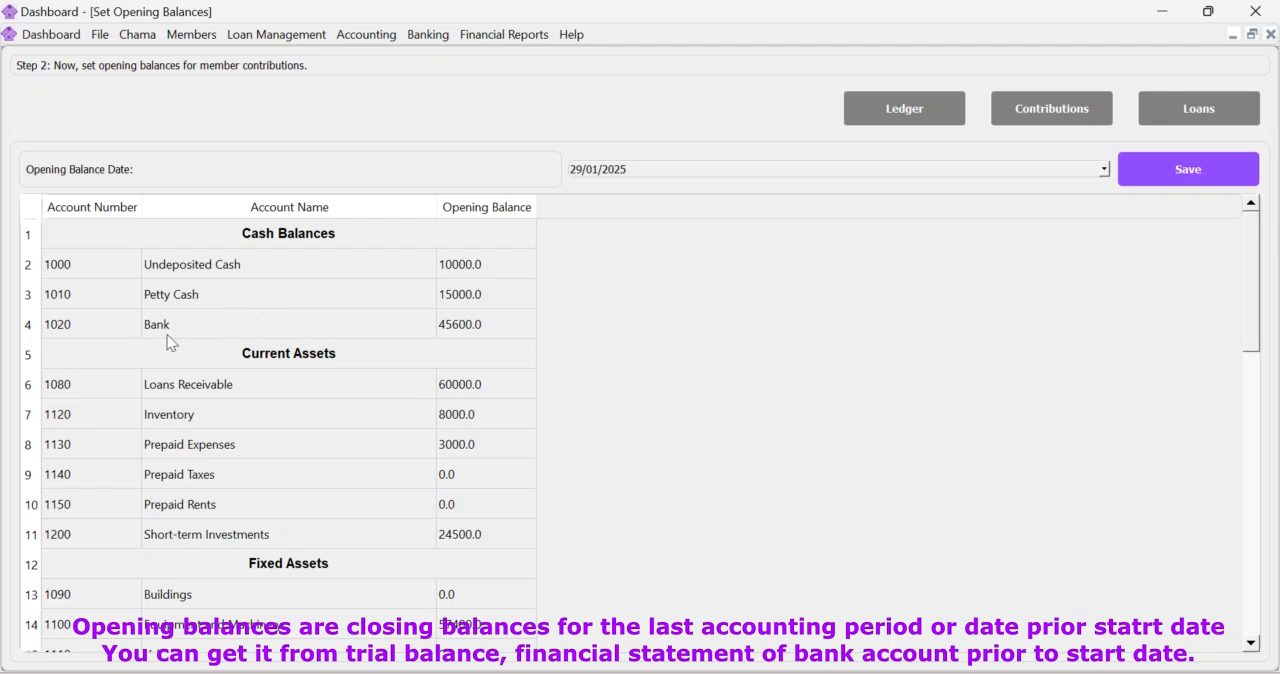
{"action": "left_click", "coordinate": [481, 333]}
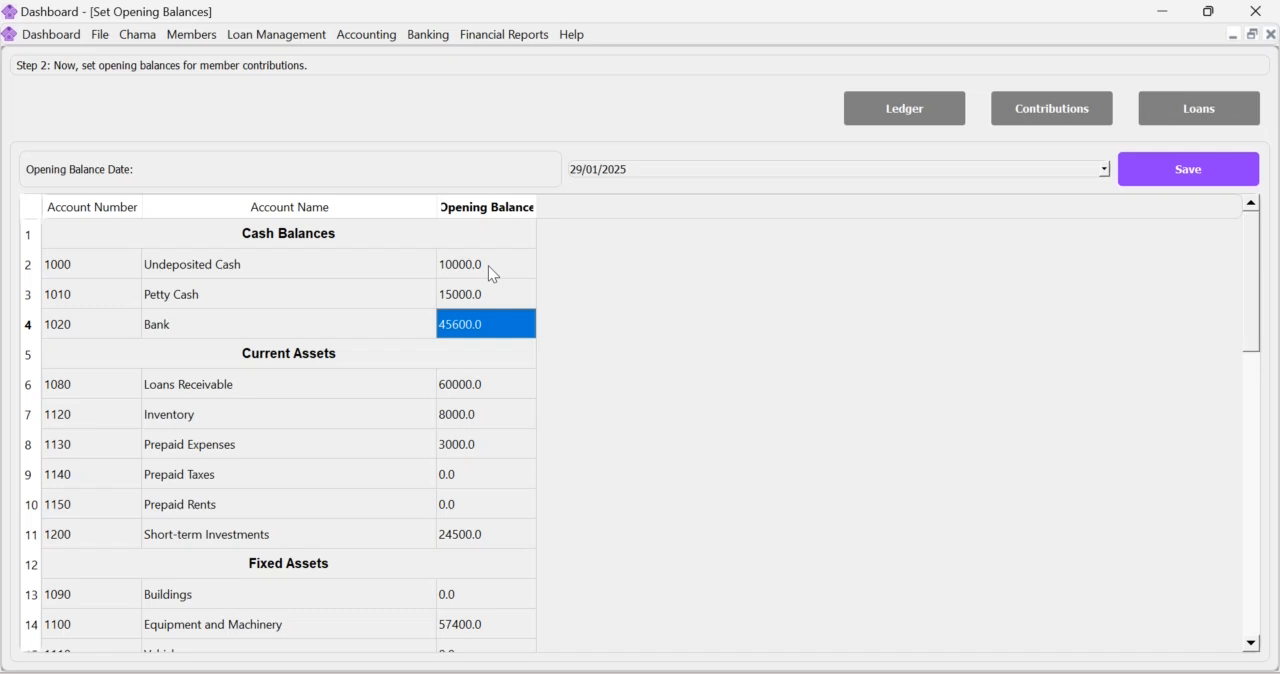
{"action": "scroll", "coordinate": [416, 381], "scroll_direction": "down", "scroll_amount": 1}
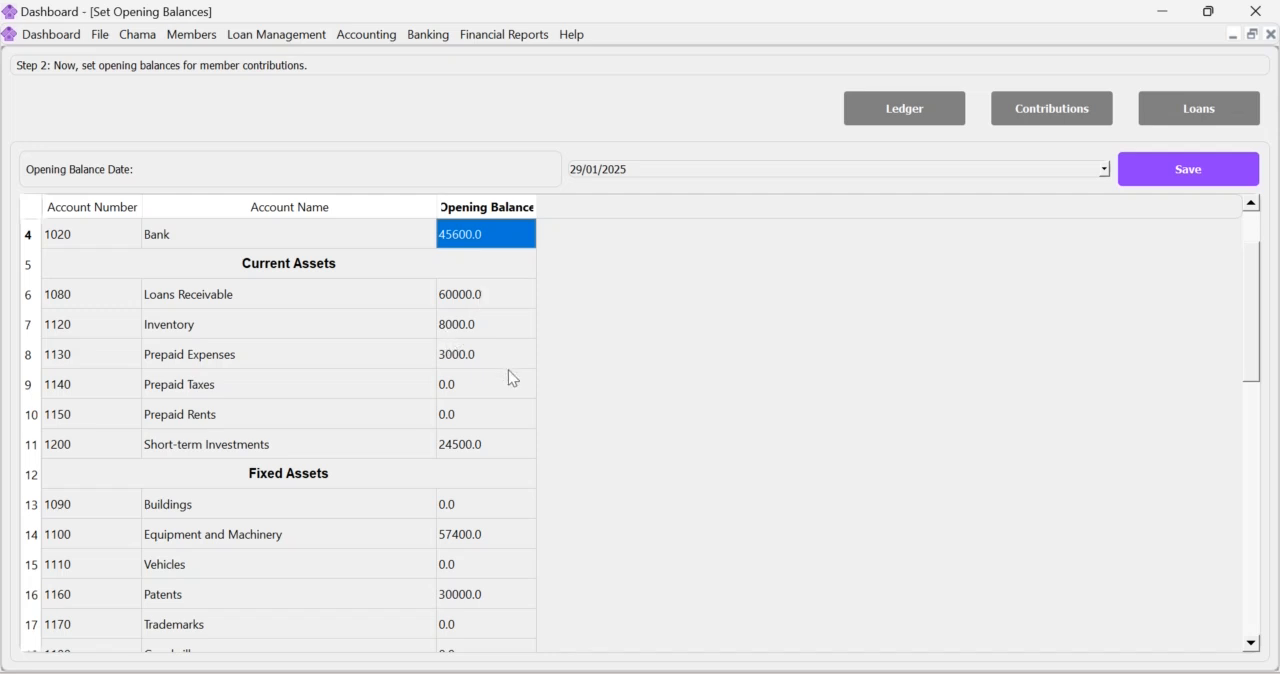
{"action": "scroll", "coordinate": [509, 372], "scroll_direction": "down", "scroll_amount": 2}
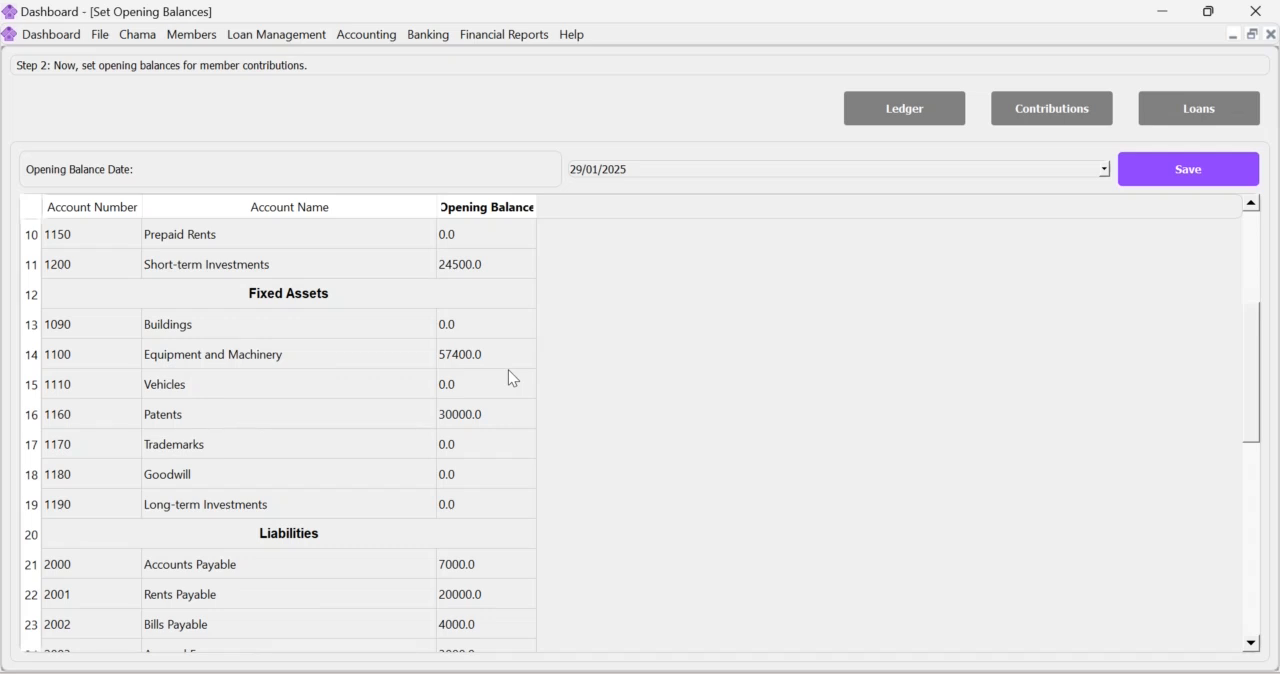
{"action": "scroll", "coordinate": [509, 372], "scroll_direction": "down", "scroll_amount": 3}
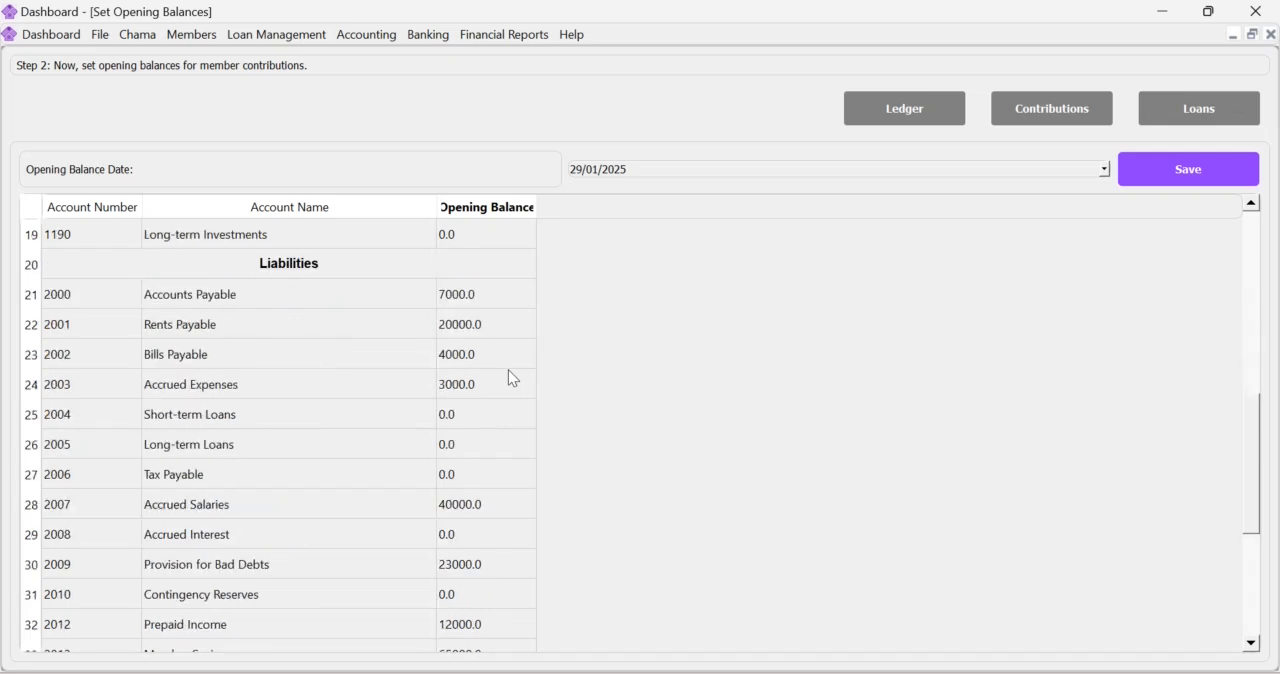
{"action": "scroll", "coordinate": [510, 377], "scroll_direction": "down", "scroll_amount": 2}
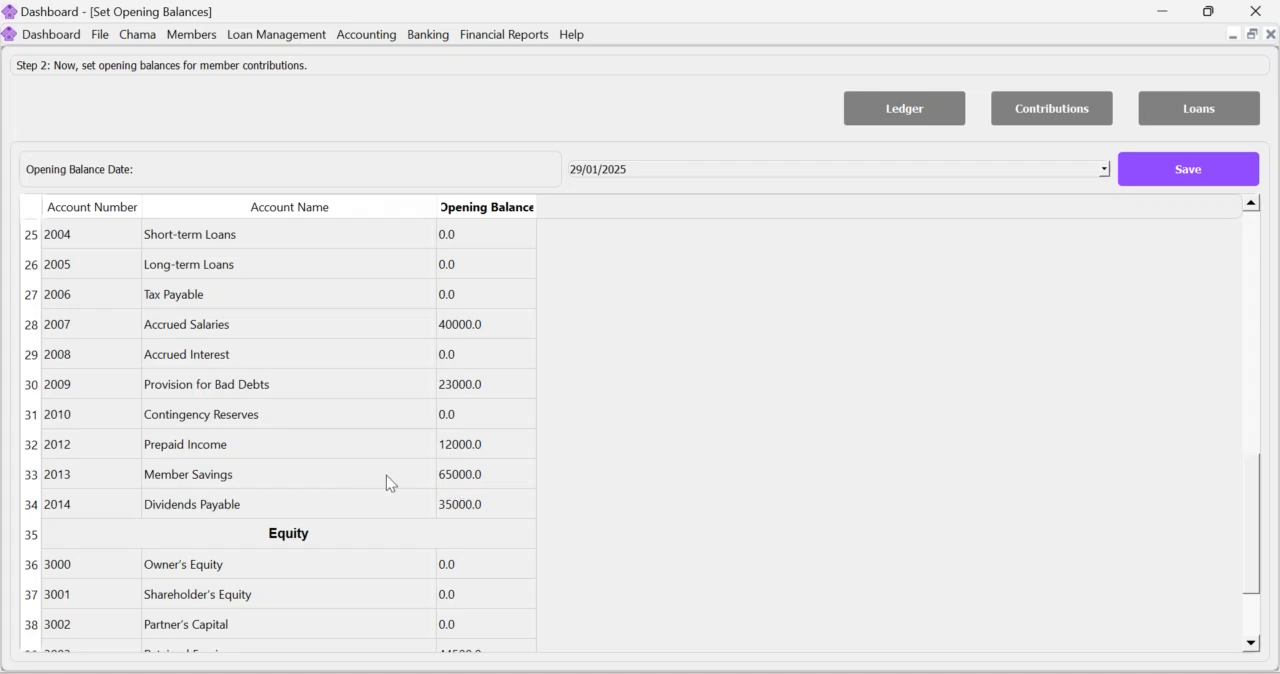
{"action": "scroll", "coordinate": [443, 474], "scroll_direction": "down", "scroll_amount": 1}
{"action": "scroll", "coordinate": [510, 465], "scroll_direction": "up", "scroll_amount": 3}
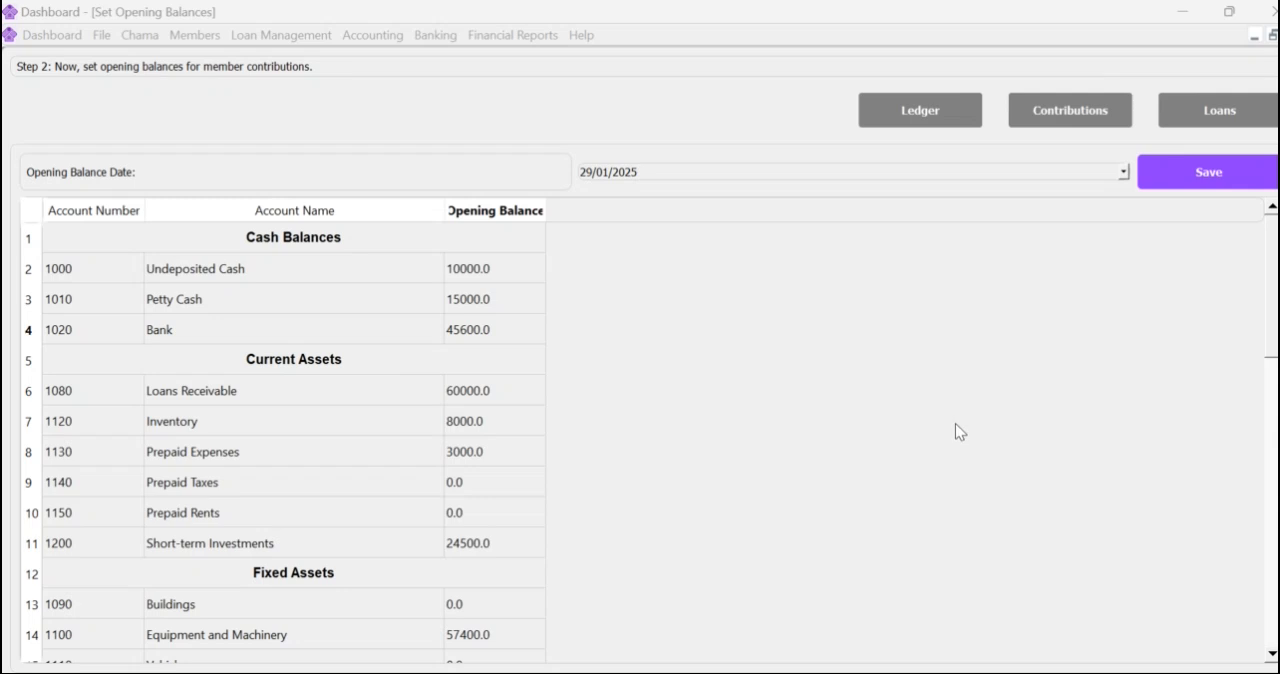
View the Trial Balance report and the Balance Sheet report.
{"action": "left_click", "coordinate": [541, 35]}
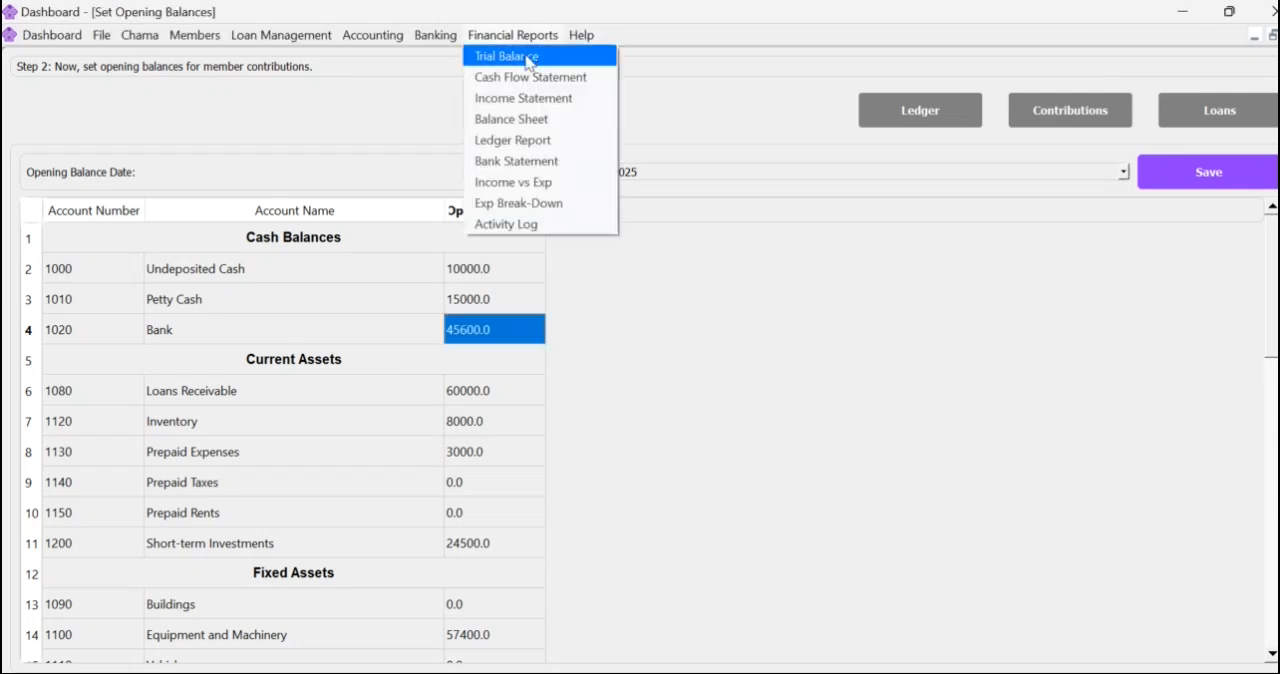
{"action": "left_click", "coordinate": [527, 58]}
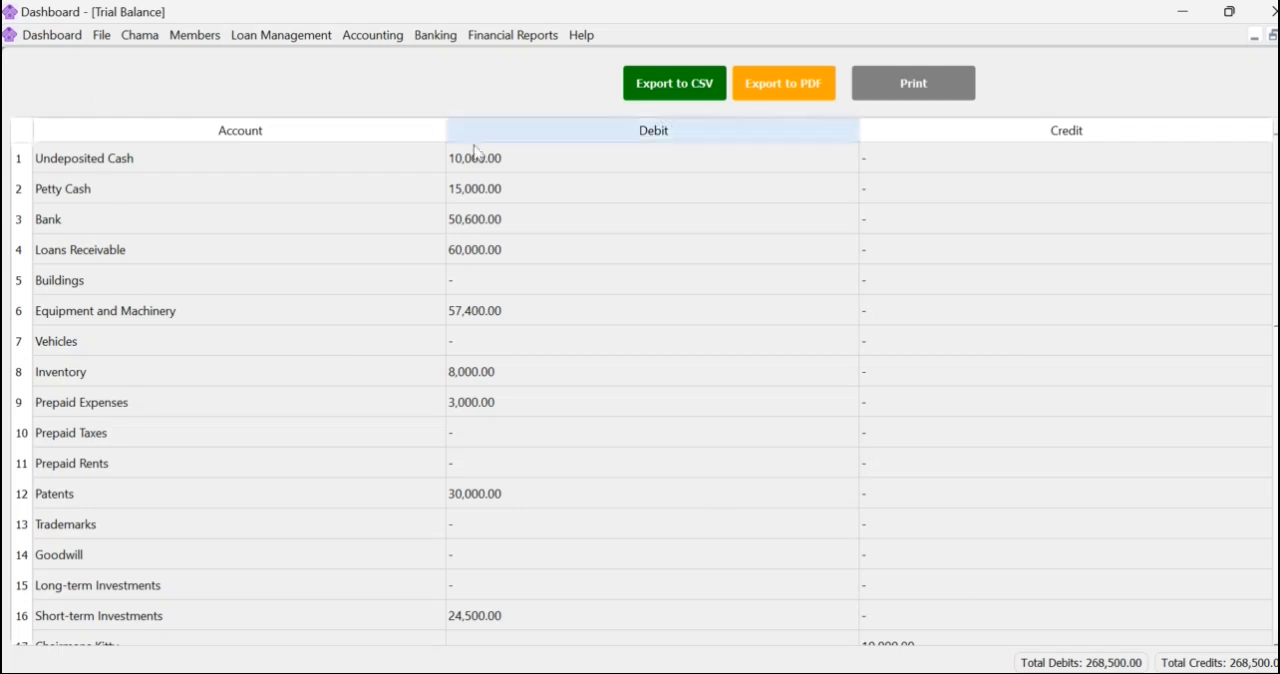
{"action": "left_click", "coordinate": [516, 37]}
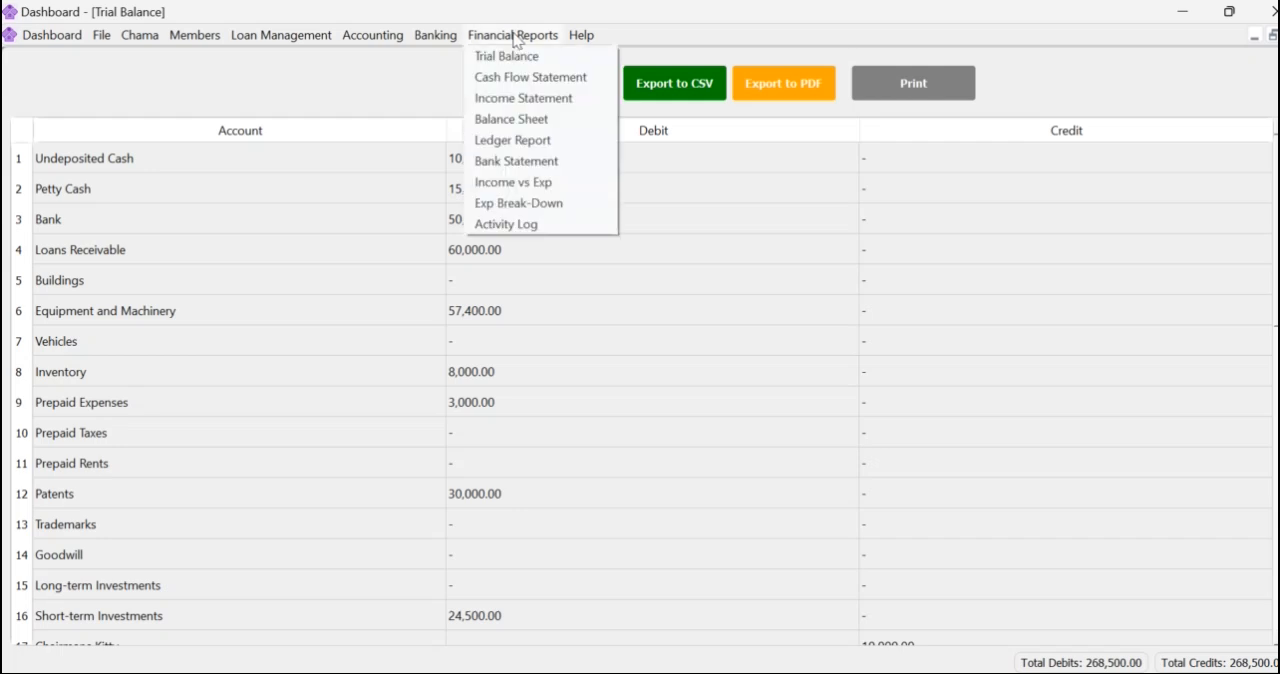
{"action": "left_click", "coordinate": [521, 120]}
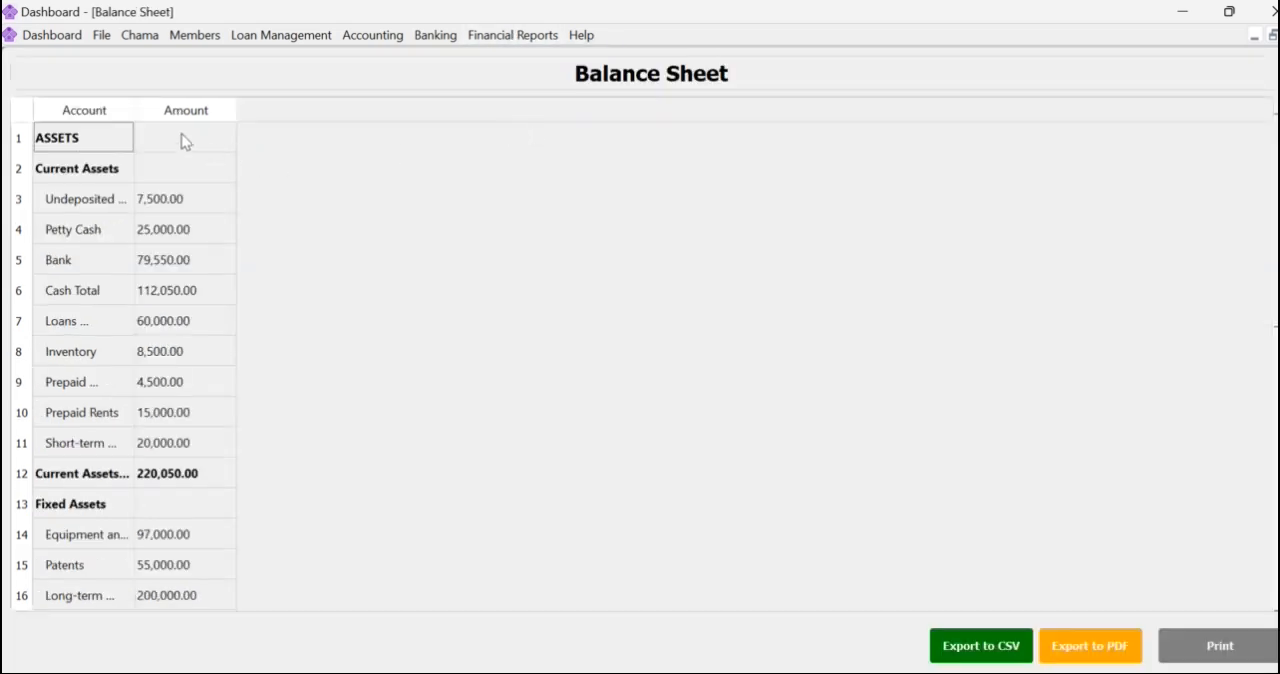
Widen the balance sheet's Account column to show full account names and review its assets, liabilities and equity.
{"action": "left_click_drag", "start_coordinate": [133, 108], "coordinate": [483, 120]}
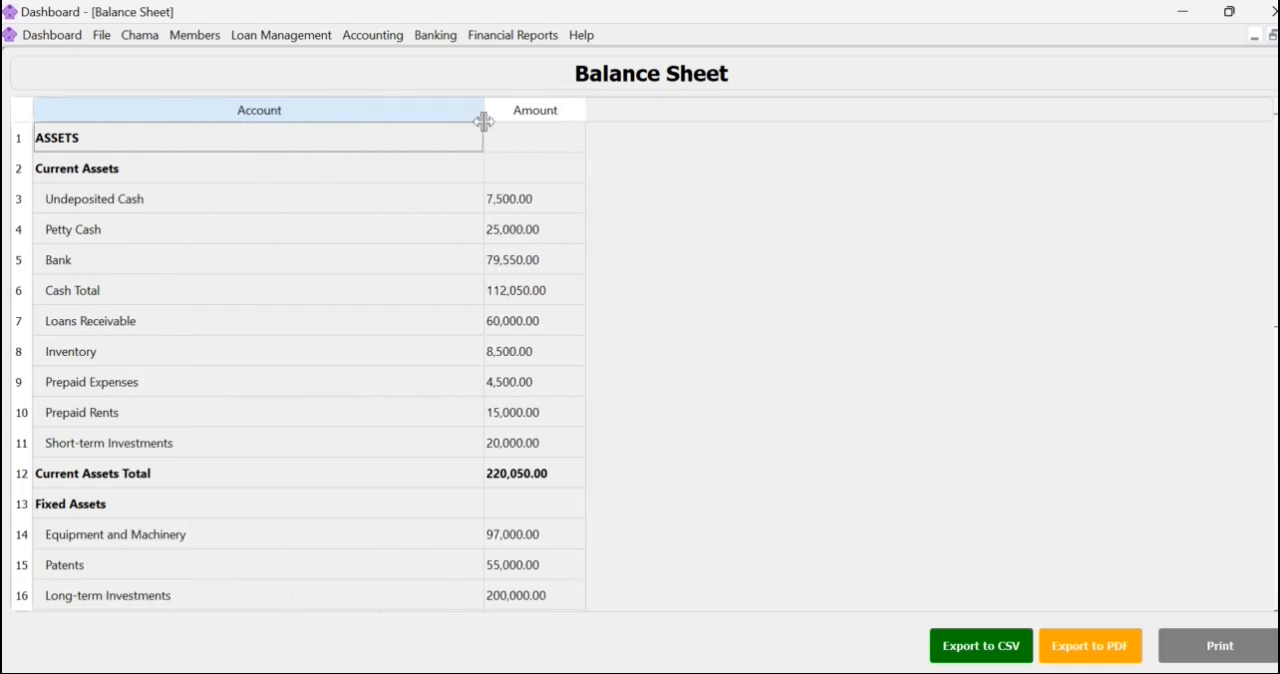
{"action": "scroll", "coordinate": [454, 371], "scroll_direction": "down", "scroll_amount": 7}
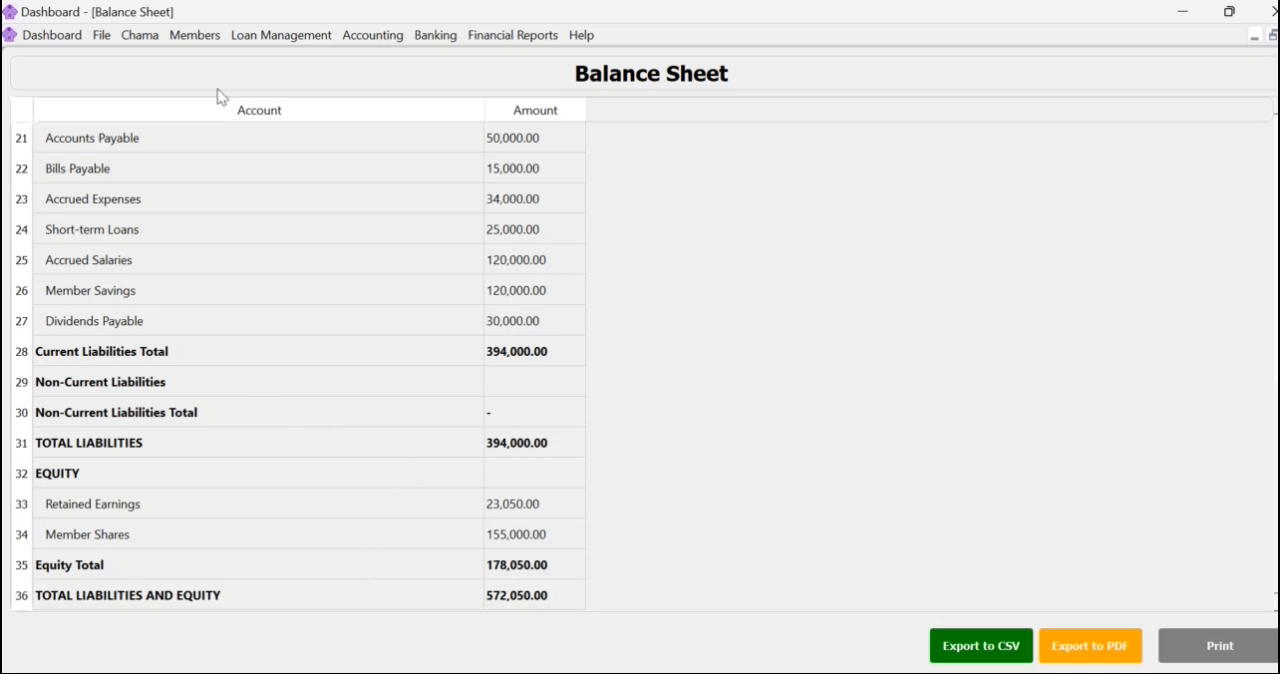
{"action": "scroll", "coordinate": [500, 443], "scroll_direction": "up", "scroll_amount": 3}
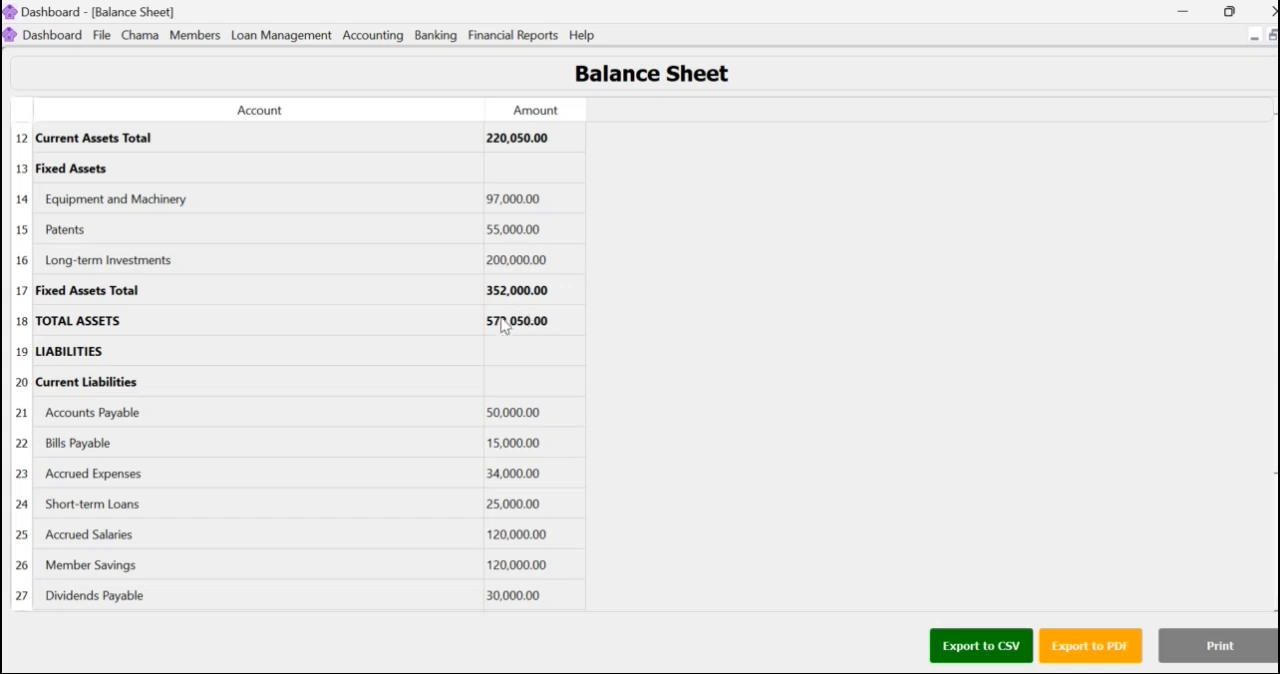
{"action": "scroll", "coordinate": [411, 344], "scroll_direction": "up", "scroll_amount": 2}
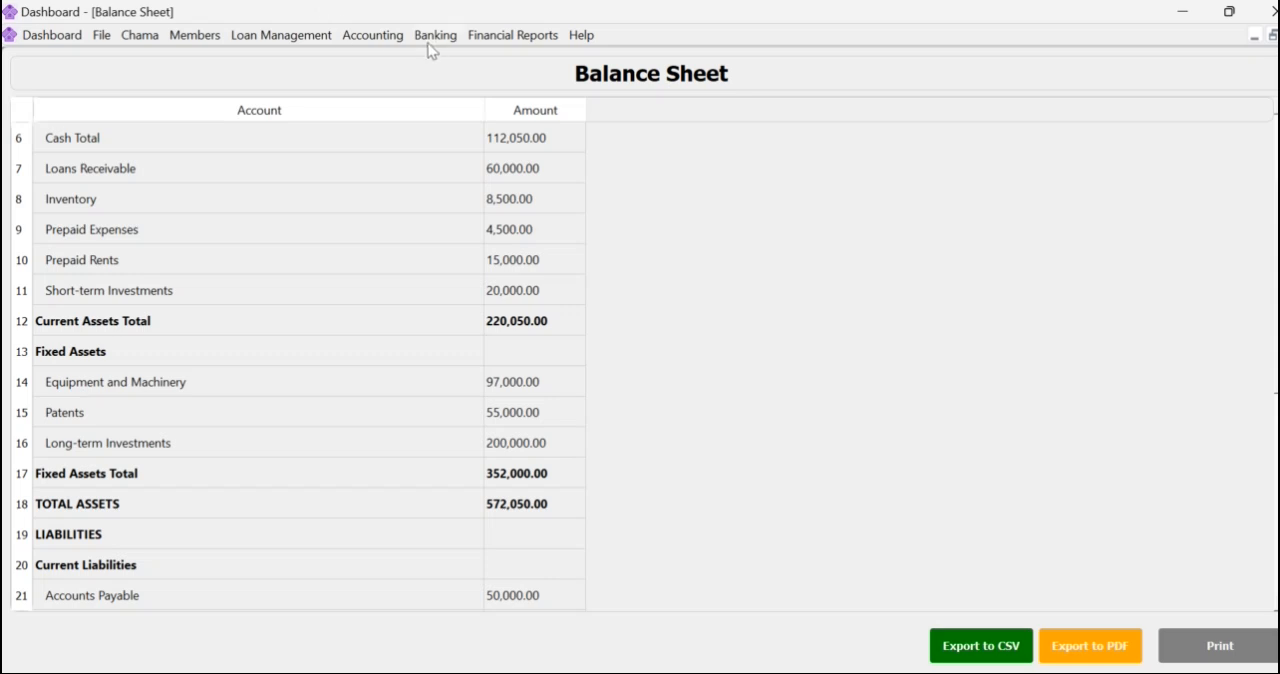
Return to the accounting opening balances setup and acknowledge the notices.
{"action": "left_click", "coordinate": [369, 38]}
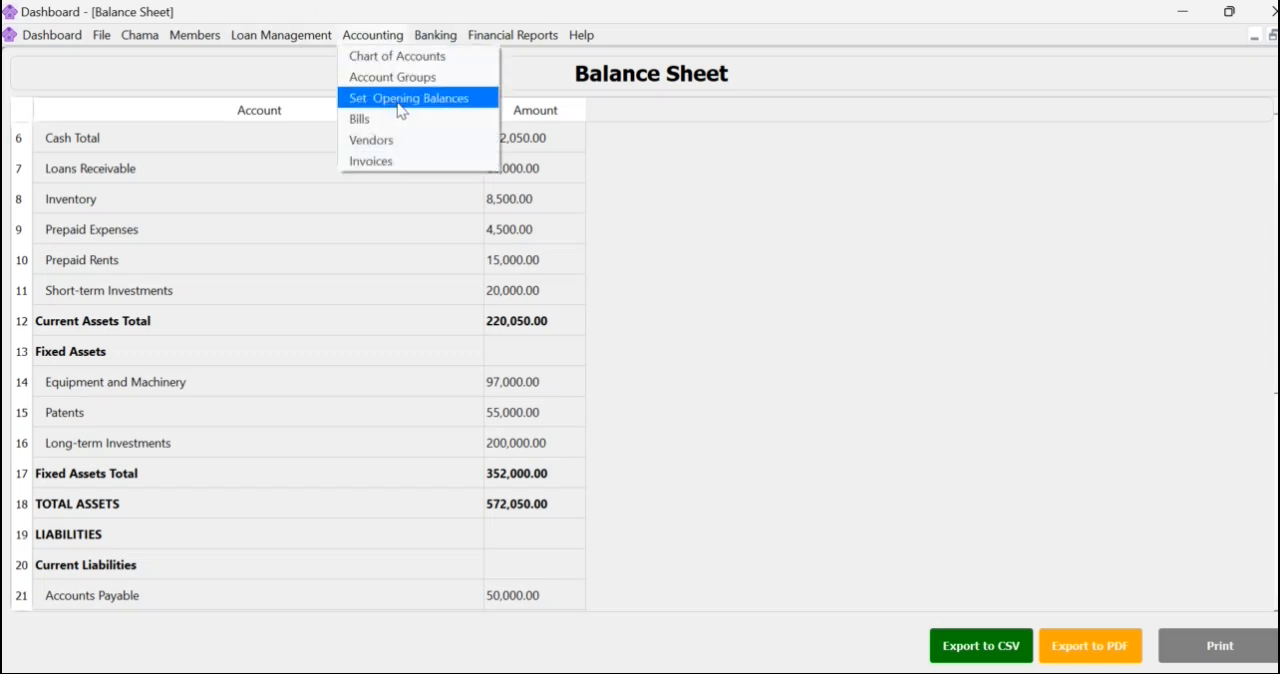
{"action": "left_click", "coordinate": [400, 99]}
{"action": "left_click", "coordinate": [755, 372]}
{"action": "left_click", "coordinate": [753, 377]}
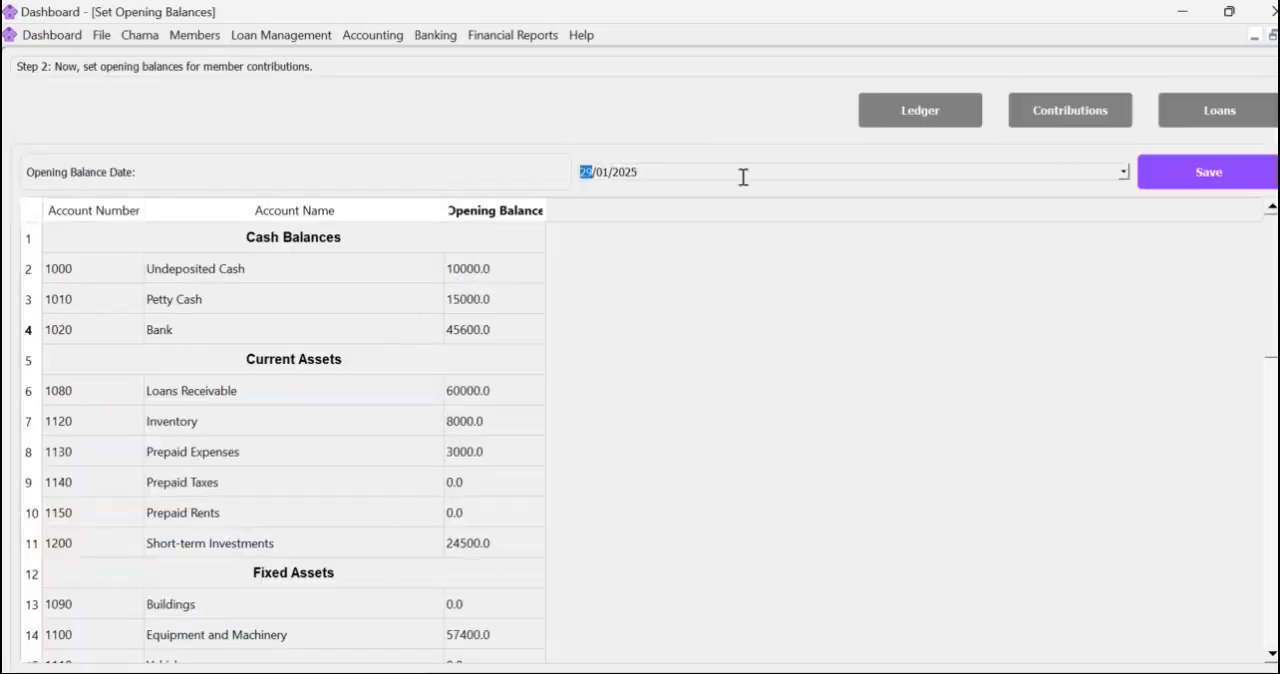
In the member contribution opening balances, widen the Member Name column and open the first member's Saving balance for editing.
{"action": "left_click", "coordinate": [195, 38]}
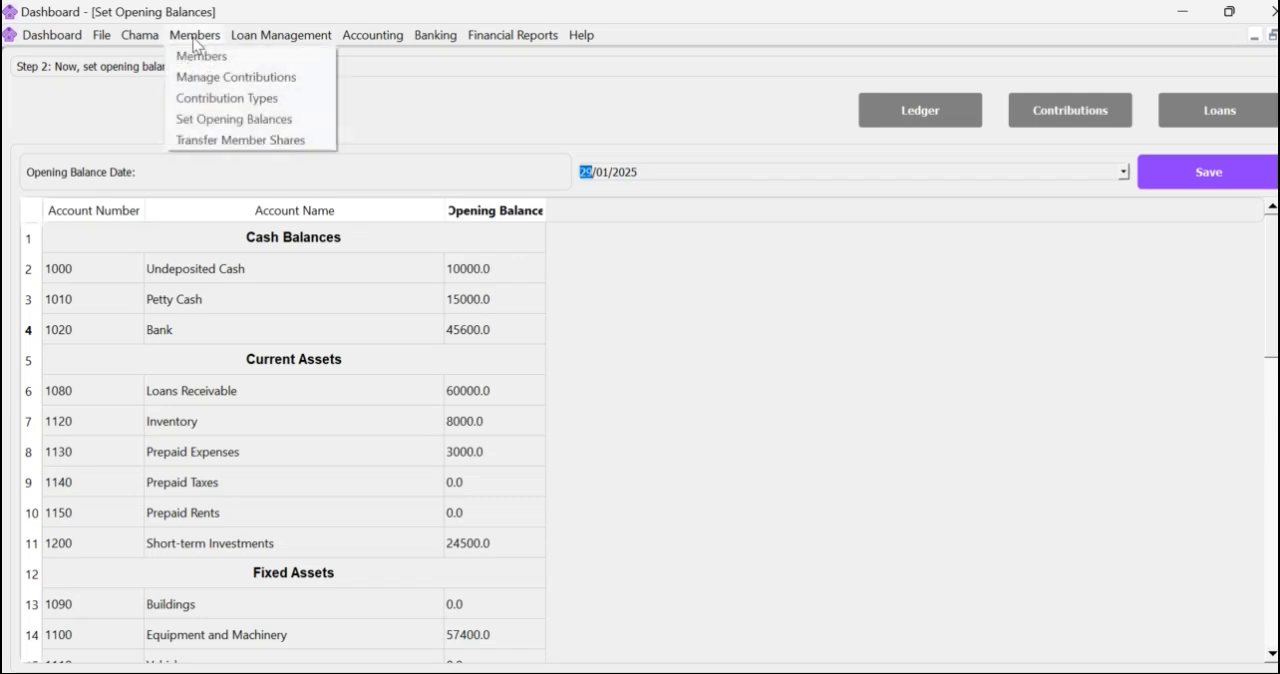
{"action": "left_click", "coordinate": [266, 120]}
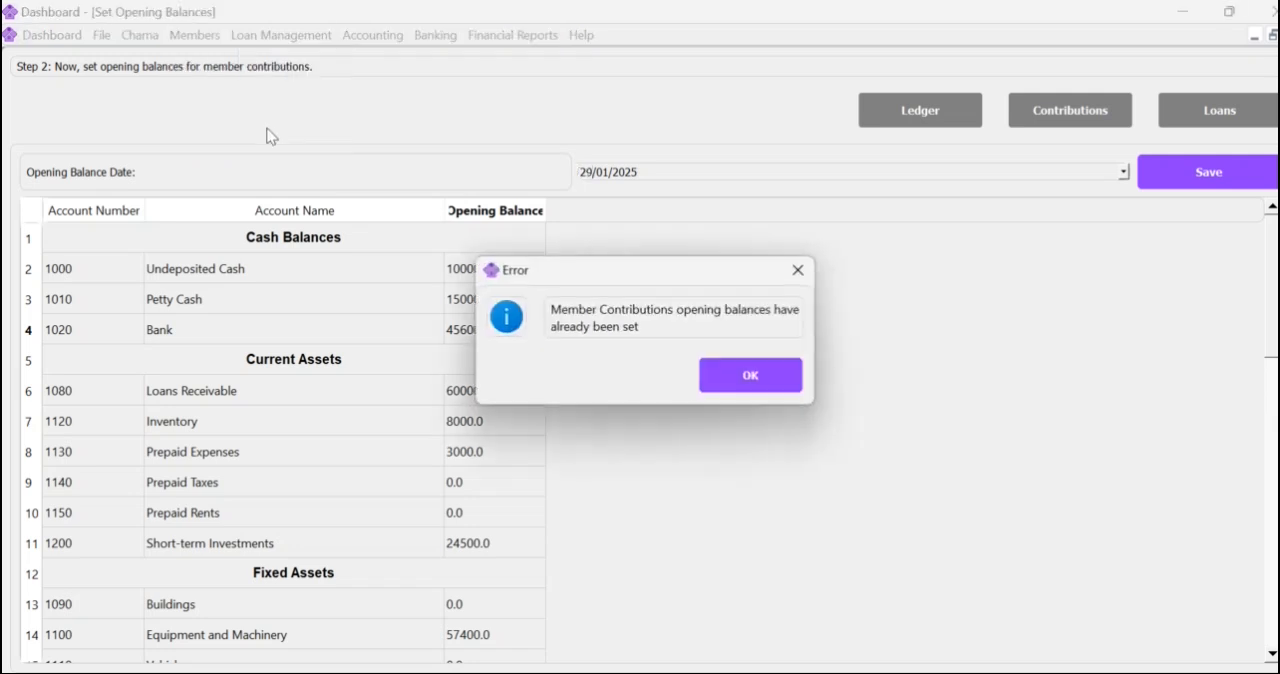
{"action": "left_click", "coordinate": [758, 381]}
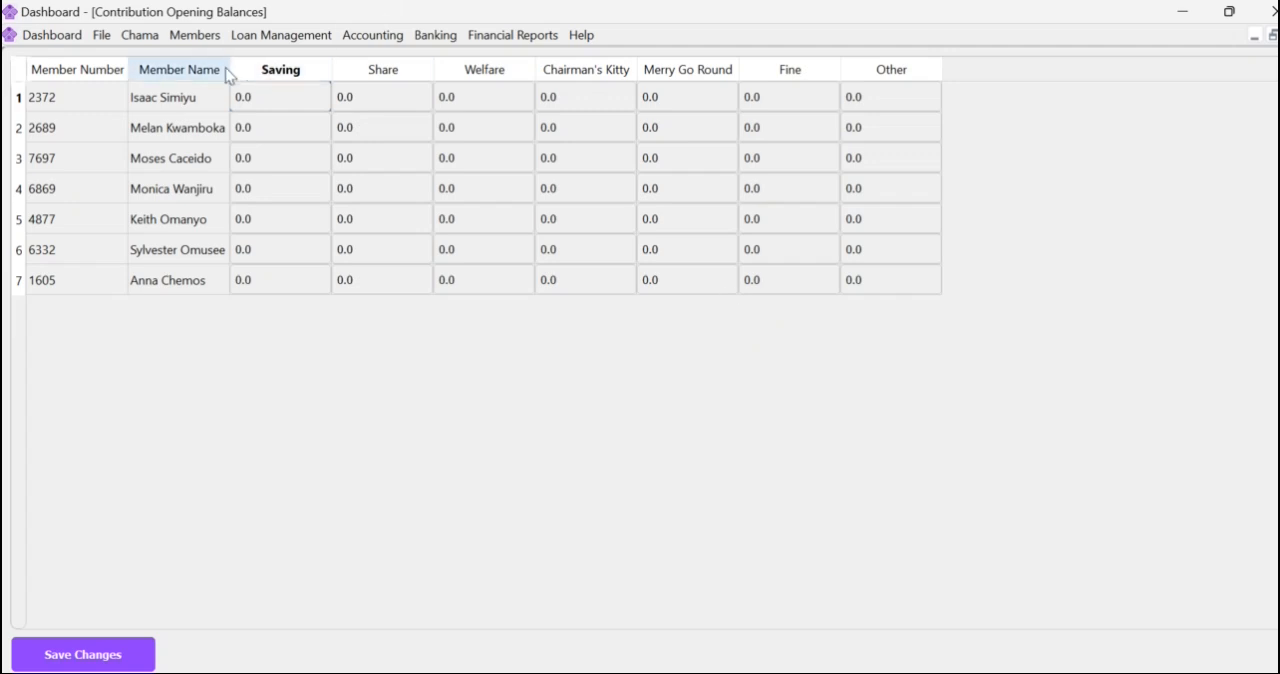
{"action": "left_click_drag", "start_coordinate": [231, 68], "coordinate": [297, 72]}
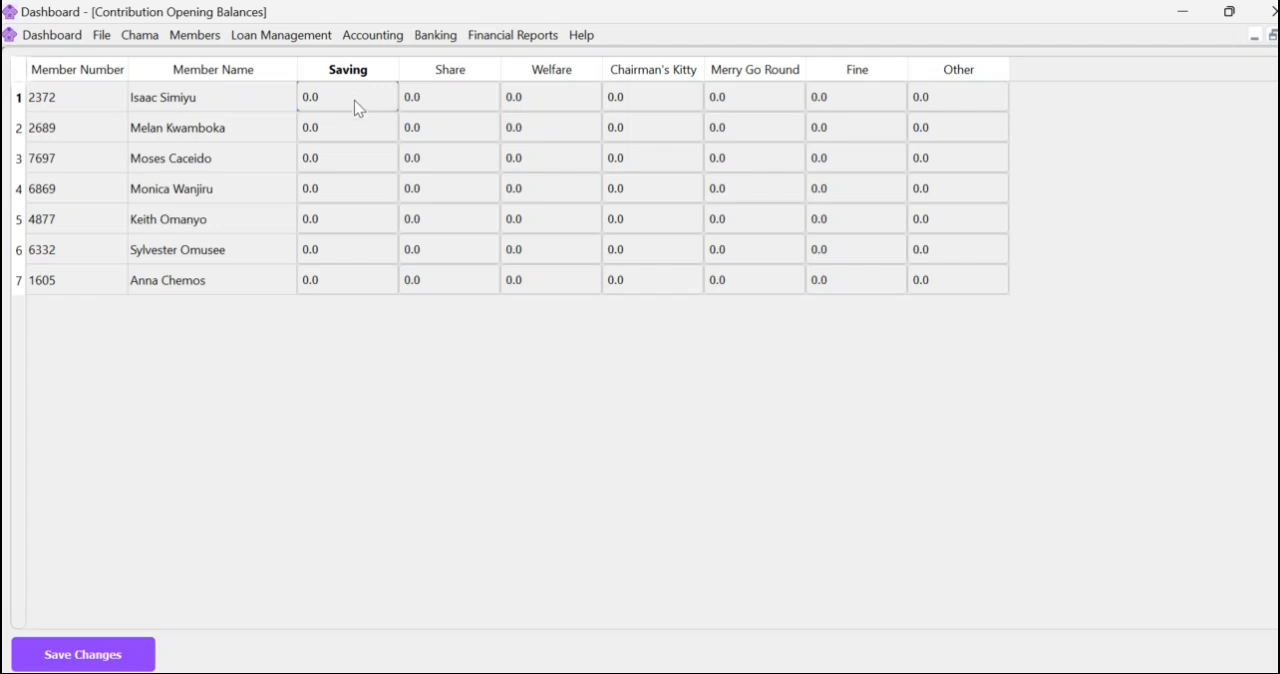
{"action": "double_click", "coordinate": [325, 105]}
Open the member loan opening balances and widen the Member Name and Development Loan columns.
{"action": "left_click", "coordinate": [267, 37]}
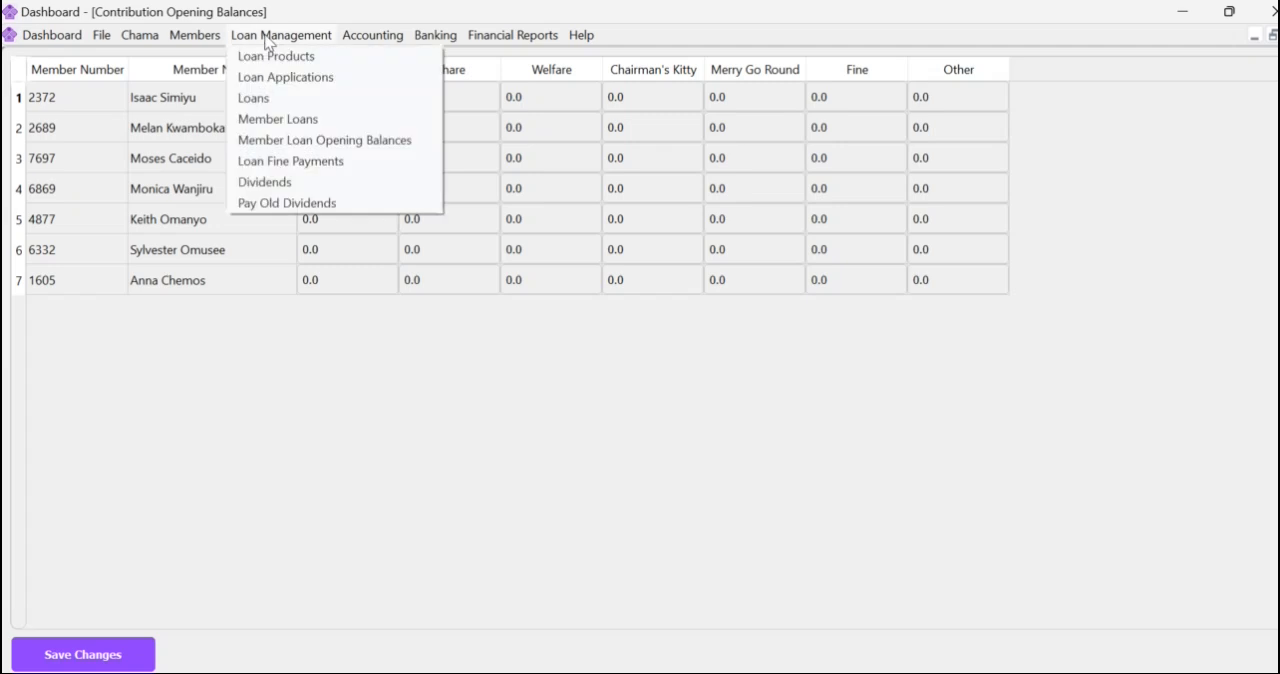
{"action": "left_click", "coordinate": [345, 148]}
{"action": "left_click", "coordinate": [757, 384]}
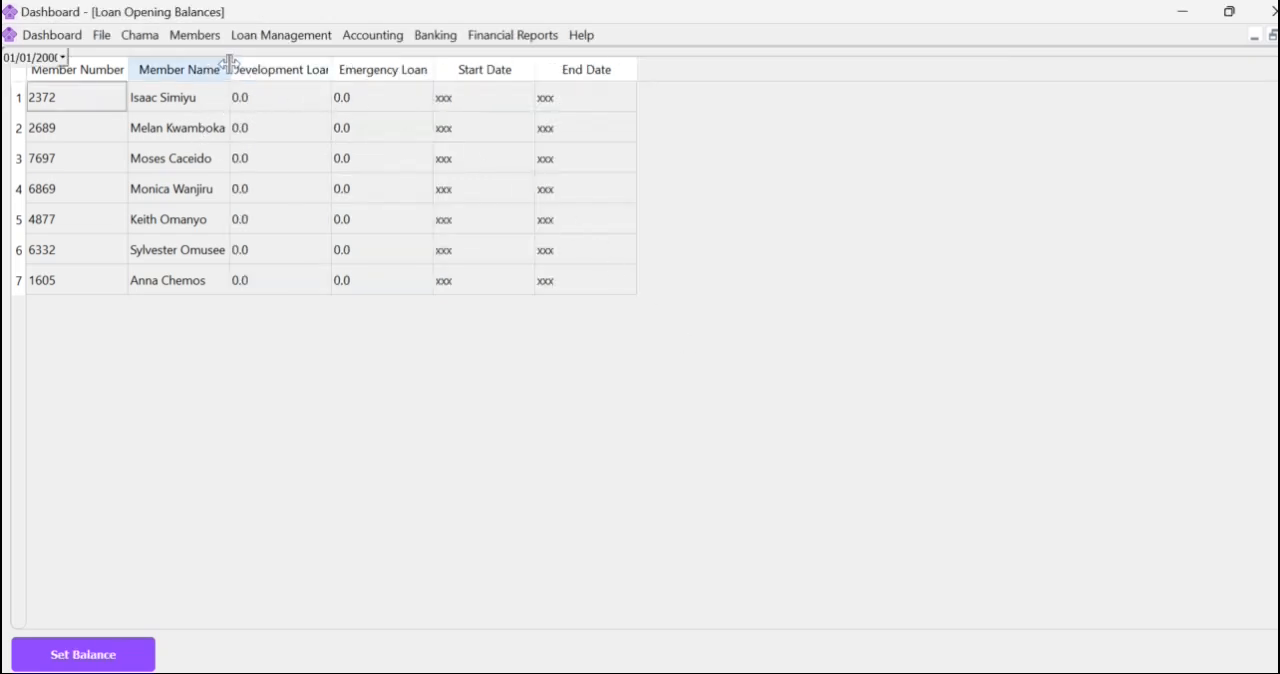
{"action": "left_click_drag", "start_coordinate": [228, 64], "coordinate": [411, 88]}
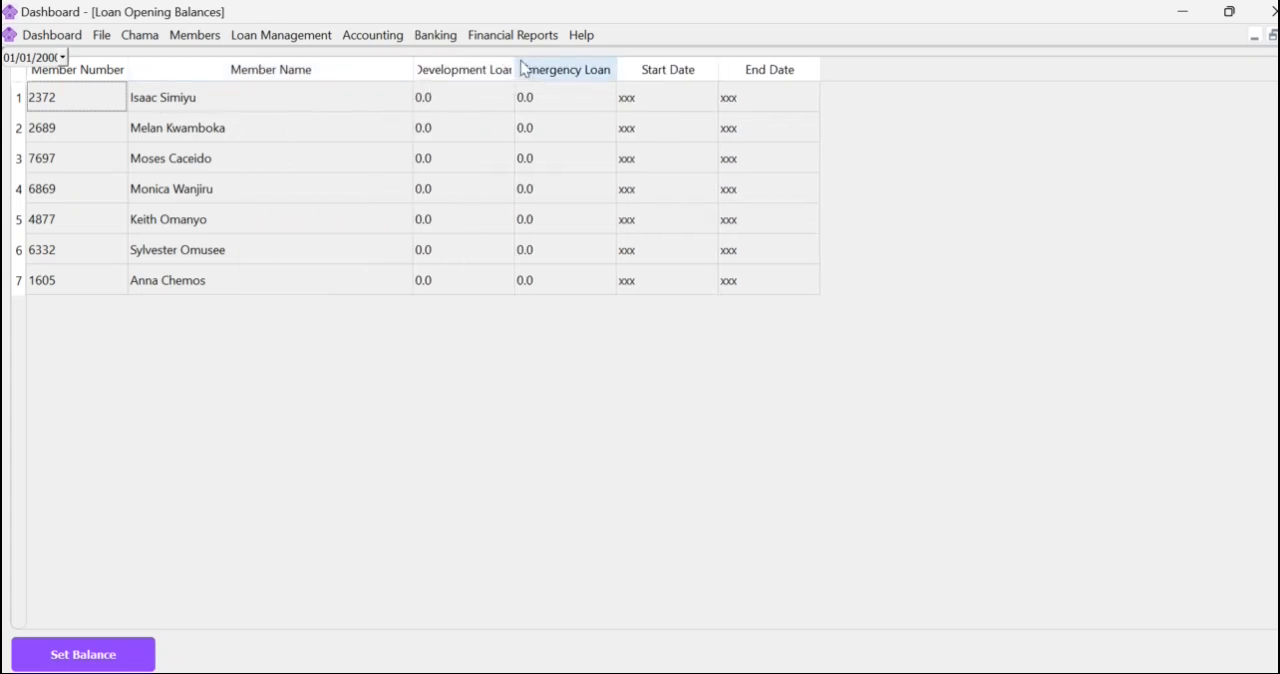
{"action": "left_click_drag", "start_coordinate": [519, 67], "coordinate": [596, 69]}
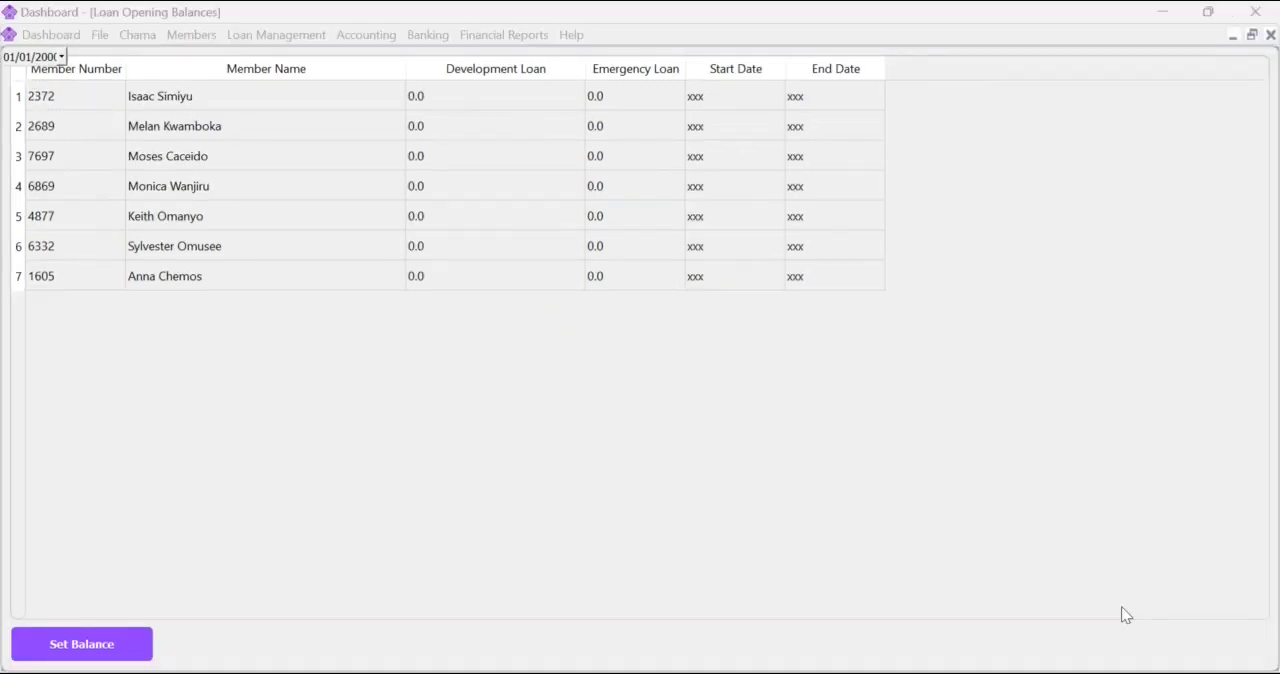
Check the contributions recorded for all members, and open the details of the first loan in the loans list.
{"action": "left_click", "coordinate": [188, 41]}
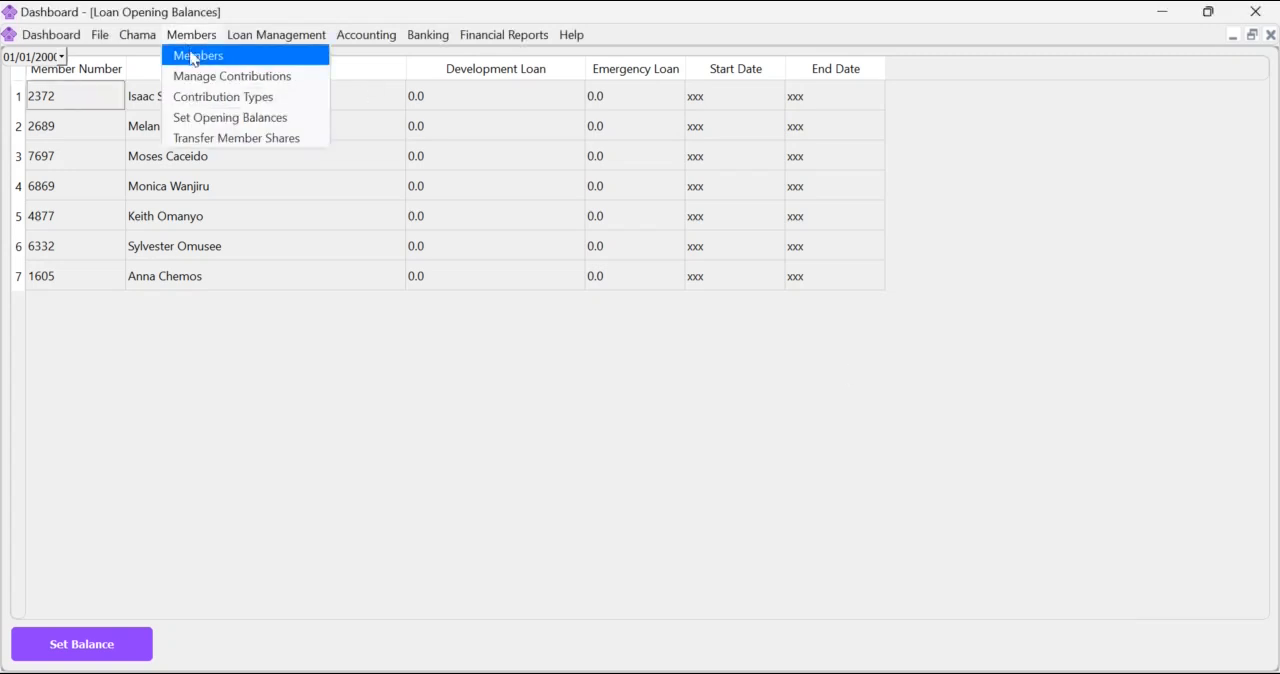
{"action": "left_click", "coordinate": [206, 80]}
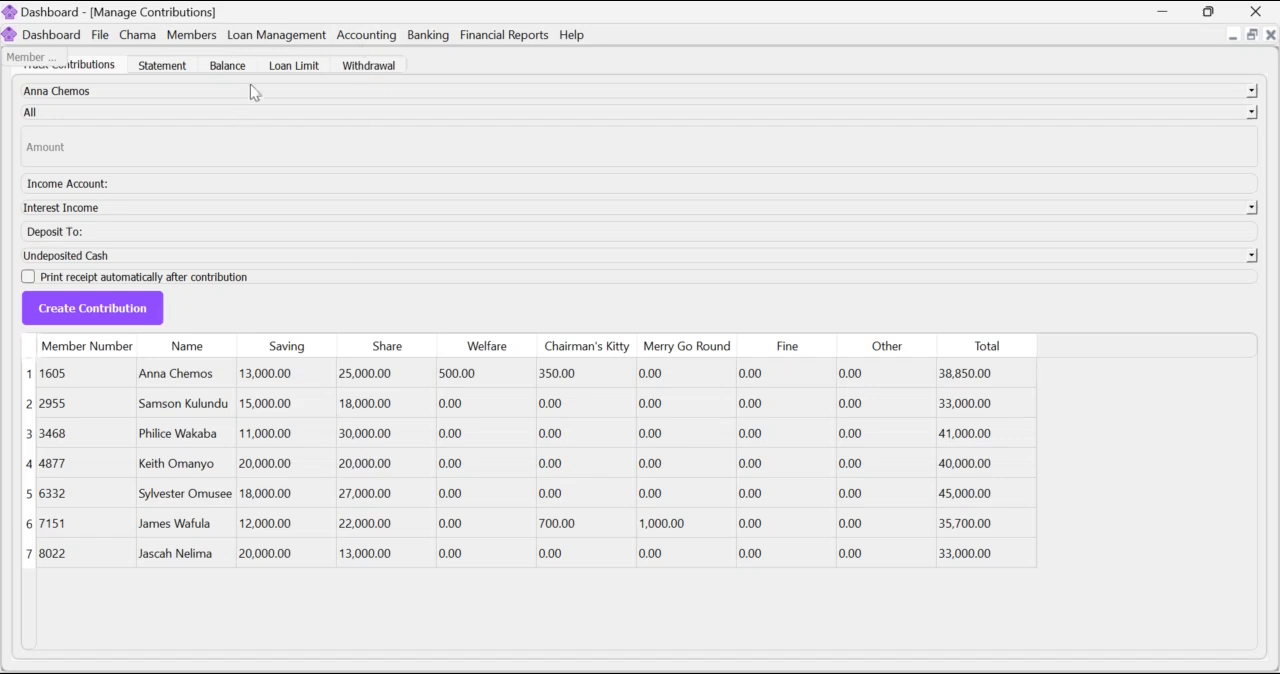
{"action": "left_click", "coordinate": [278, 37]}
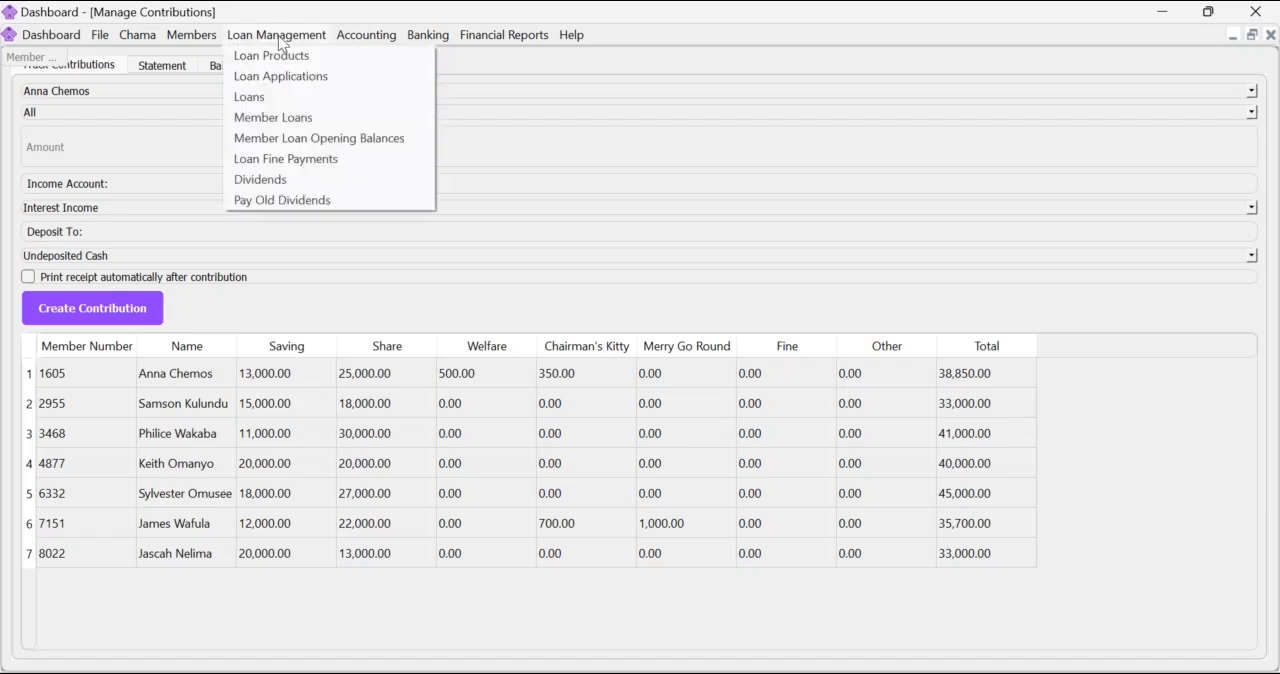
{"action": "left_click", "coordinate": [260, 97]}
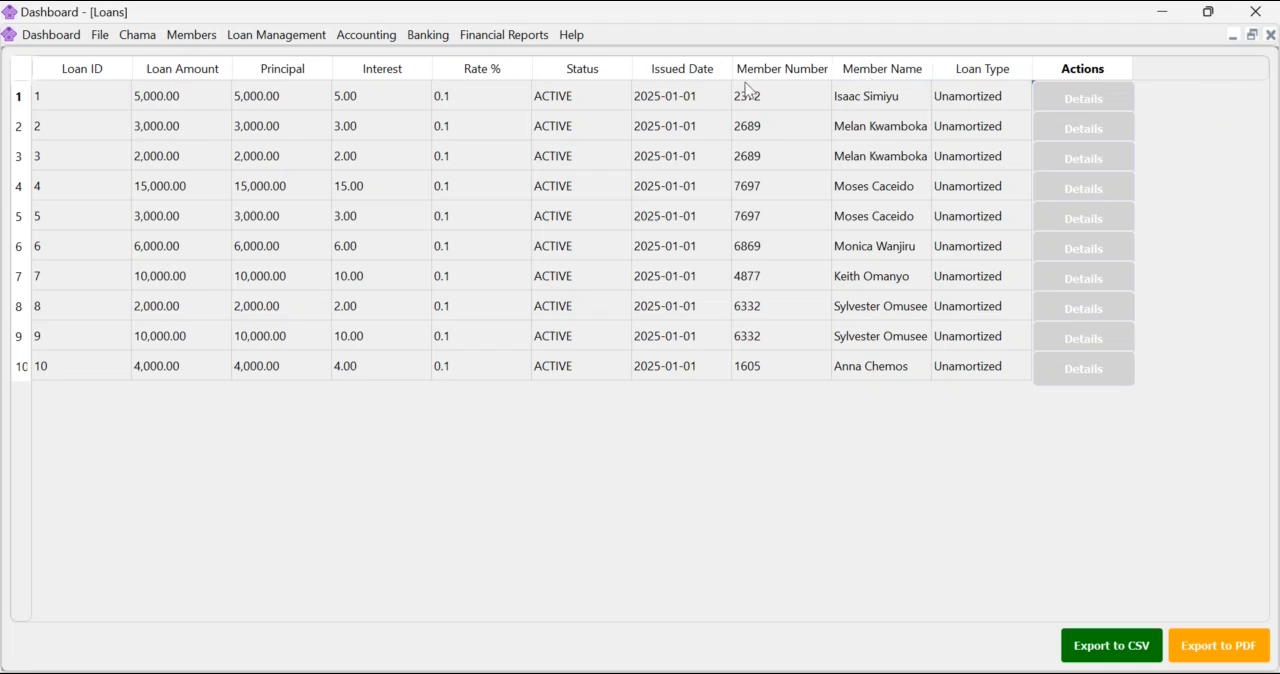
{"action": "left_click", "coordinate": [1094, 104]}
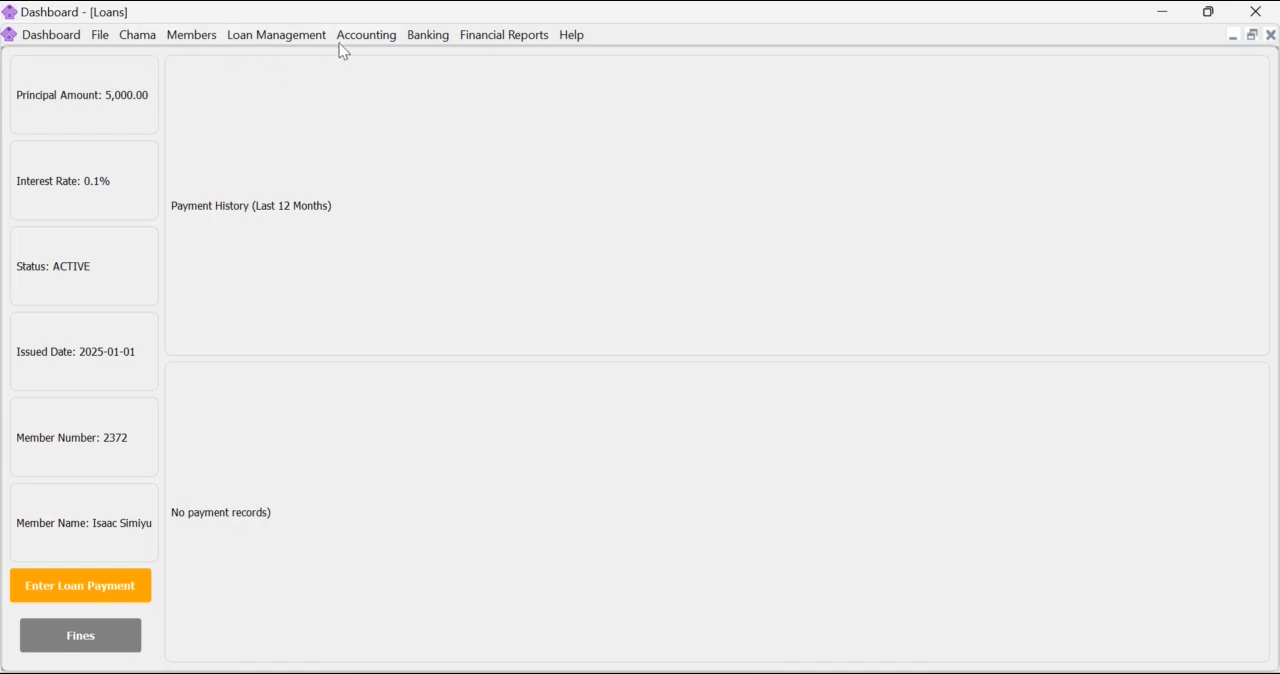
Open the trial balance and review its accounts down to the total debits and credits.
{"action": "left_click", "coordinate": [489, 40]}
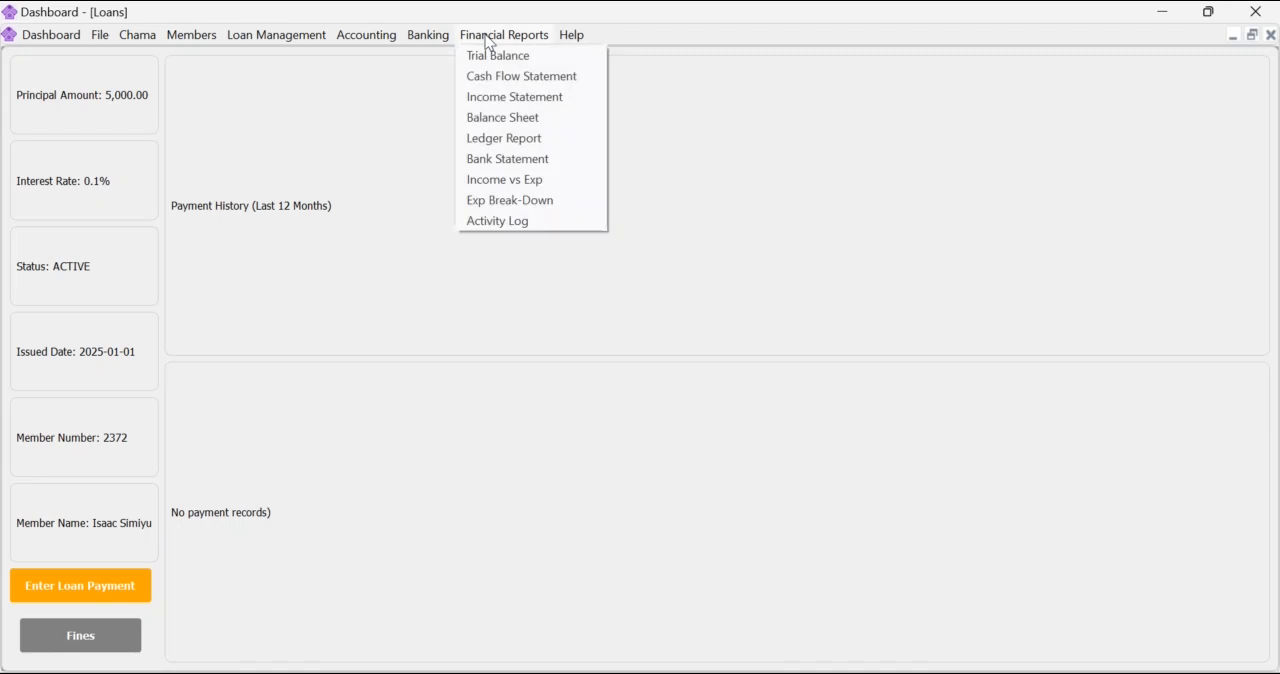
{"action": "left_click", "coordinate": [494, 56]}
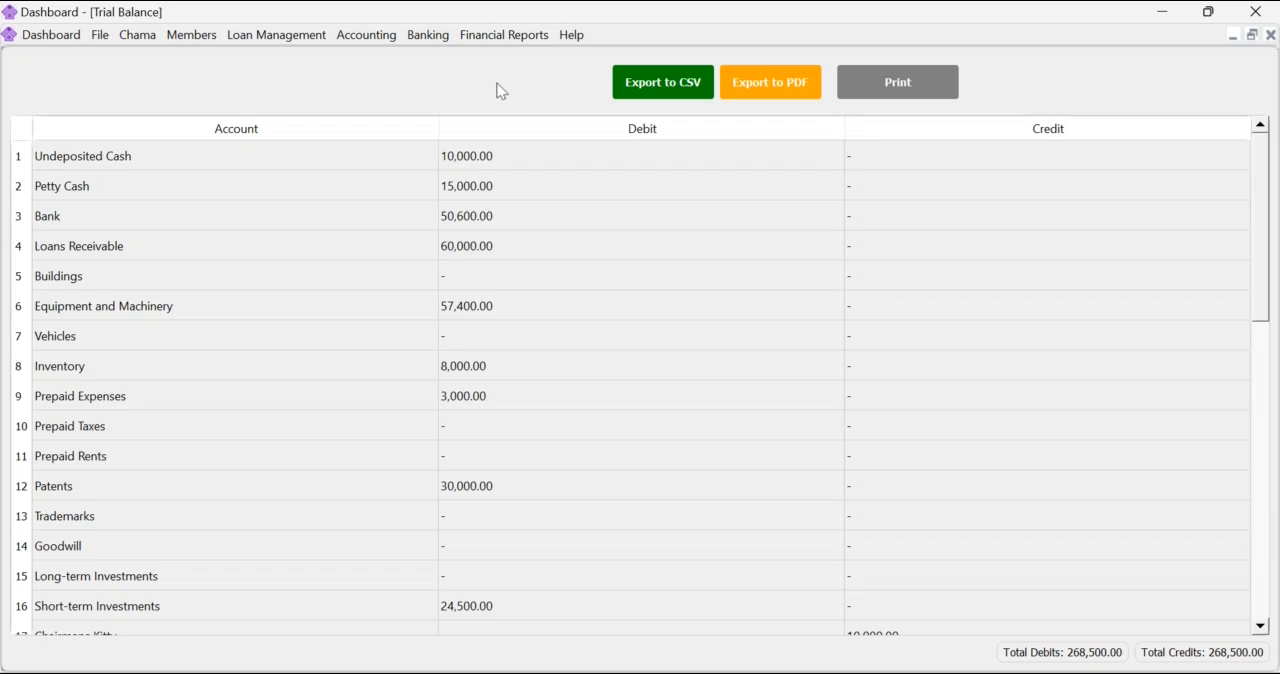
{"action": "scroll", "coordinate": [294, 266], "scroll_direction": "down", "scroll_amount": 8}
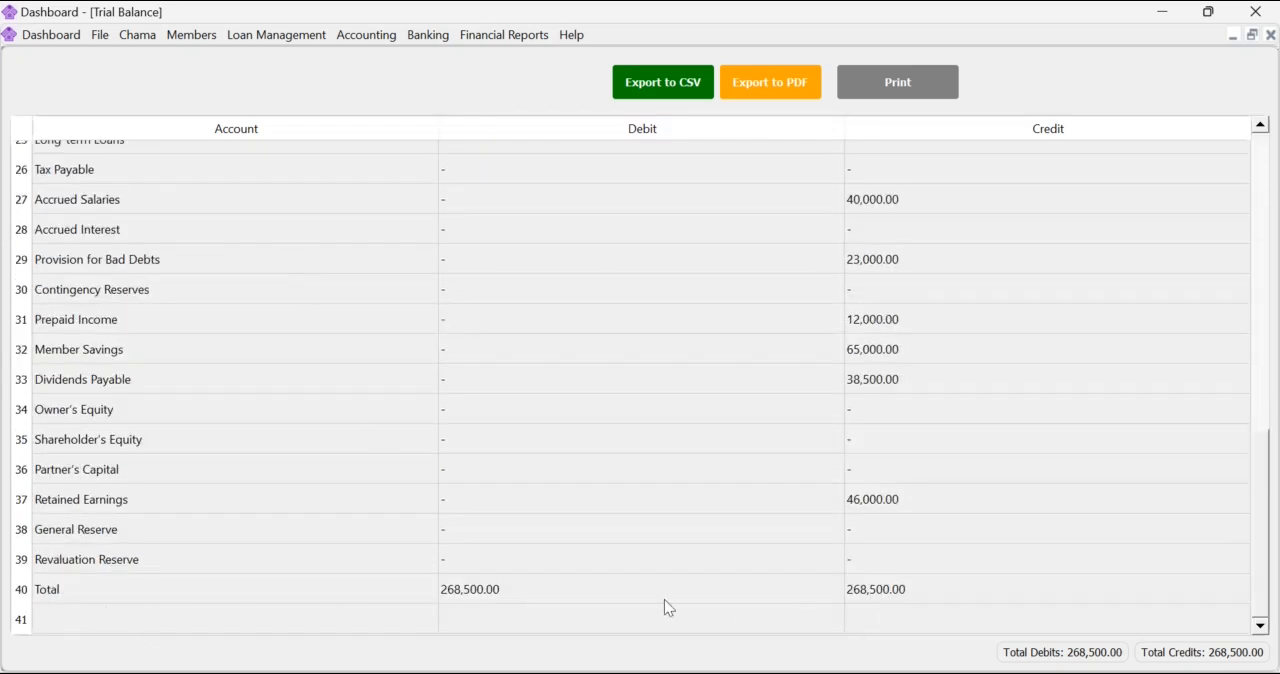
{"action": "scroll", "coordinate": [379, 449], "scroll_direction": "up", "scroll_amount": 8}
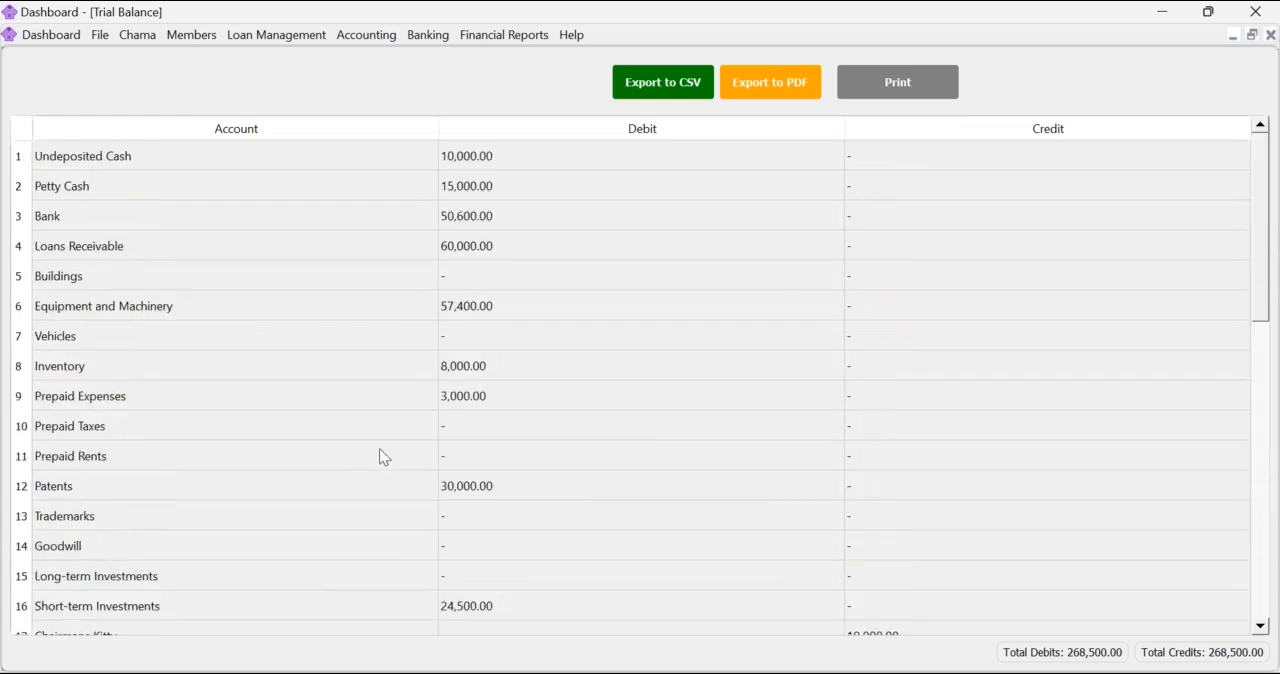
{"action": "scroll", "coordinate": [380, 450], "scroll_direction": "down", "scroll_amount": 8}
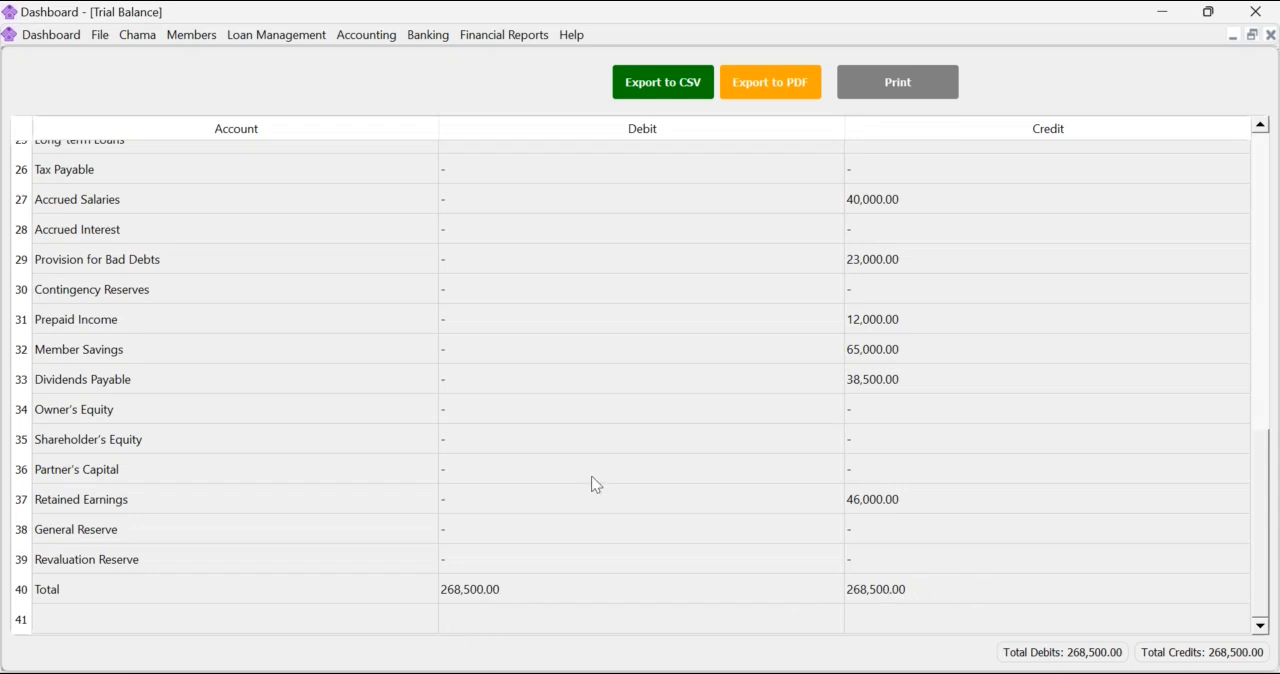
Generate the income statement with 29/01/2025 as the statement end date.
{"action": "left_click", "coordinate": [511, 35]}
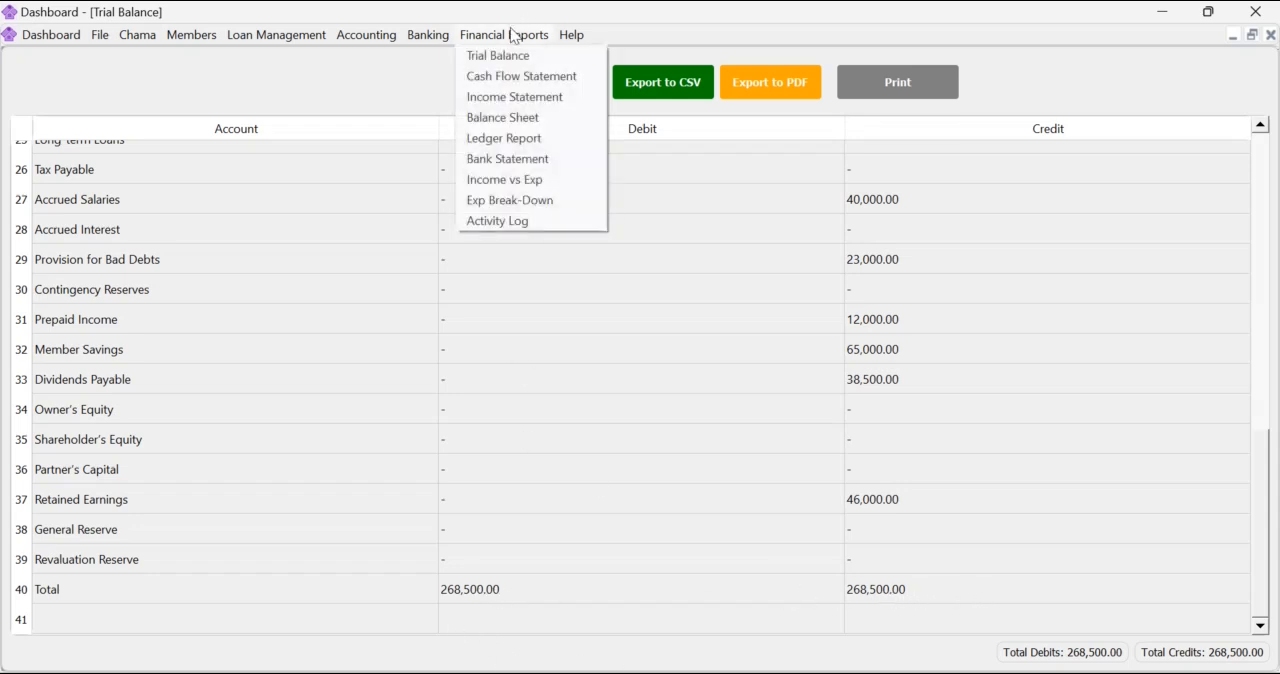
{"action": "left_click", "coordinate": [514, 97]}
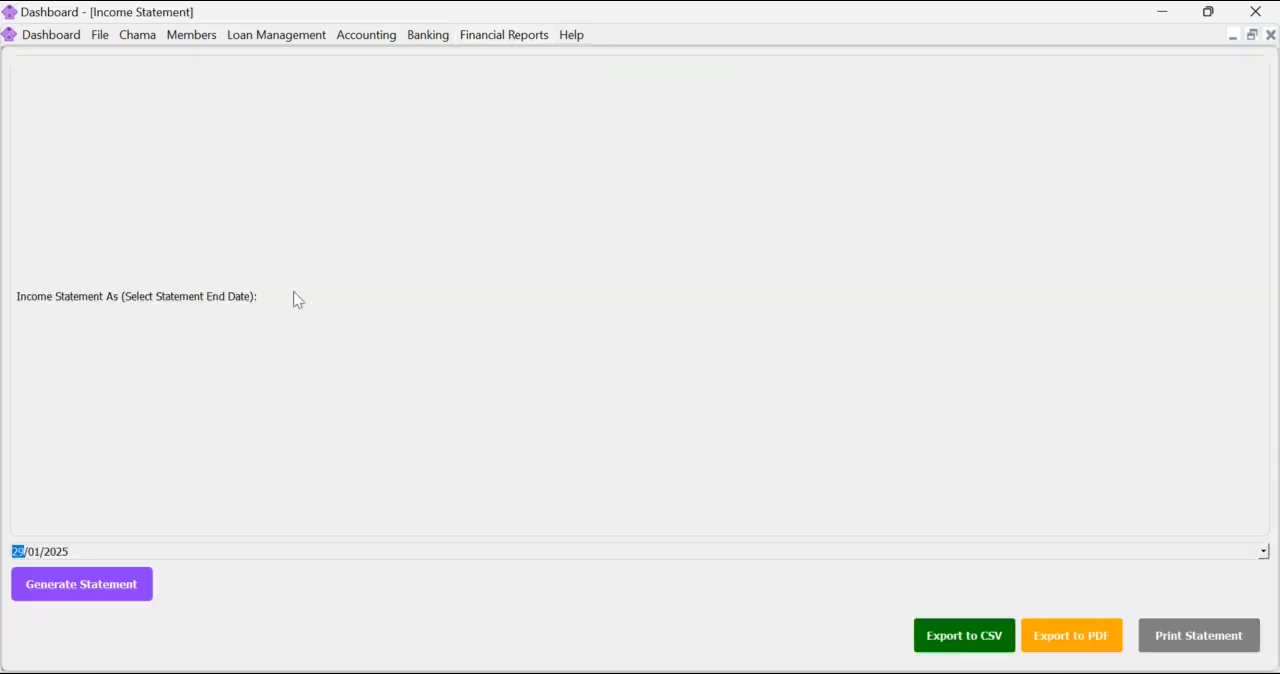
{"action": "left_click", "coordinate": [79, 584]}
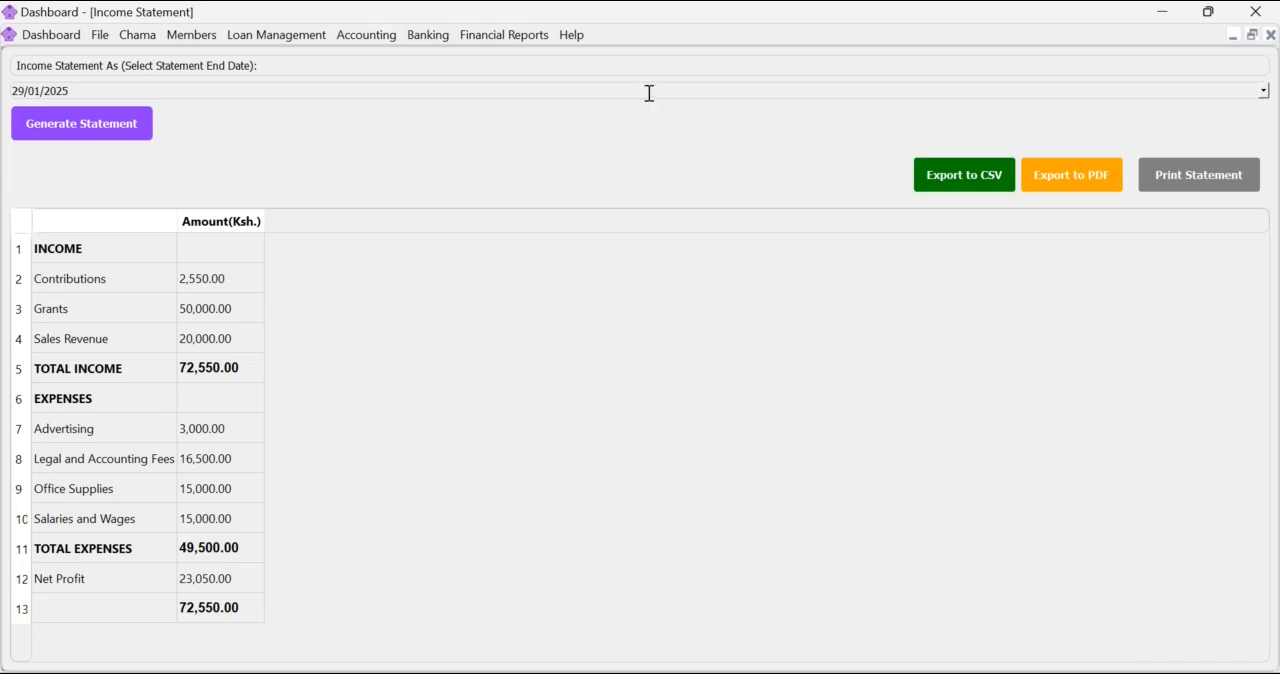
{"action": "left_click", "coordinate": [514, 35]}
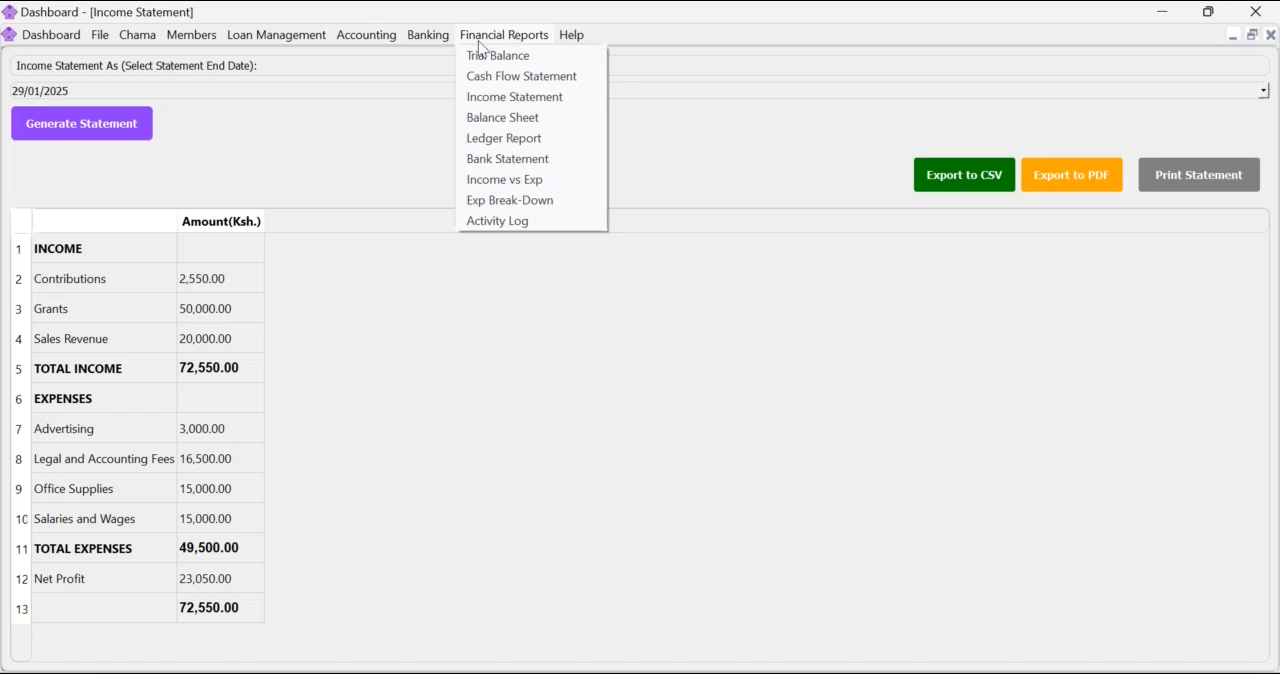
{"action": "mouse_move", "coordinate": [428, 35]}
{"action": "left_click", "coordinate": [270, 36]}
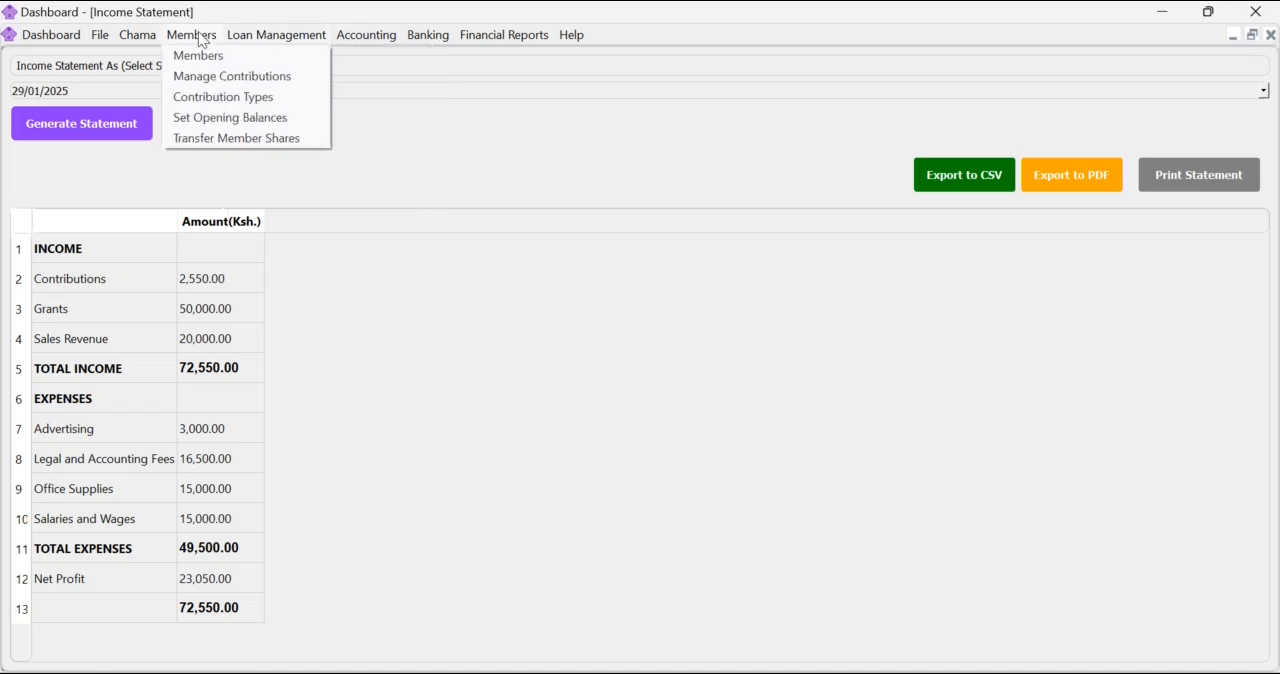
{"action": "mouse_move", "coordinate": [141, 40]}
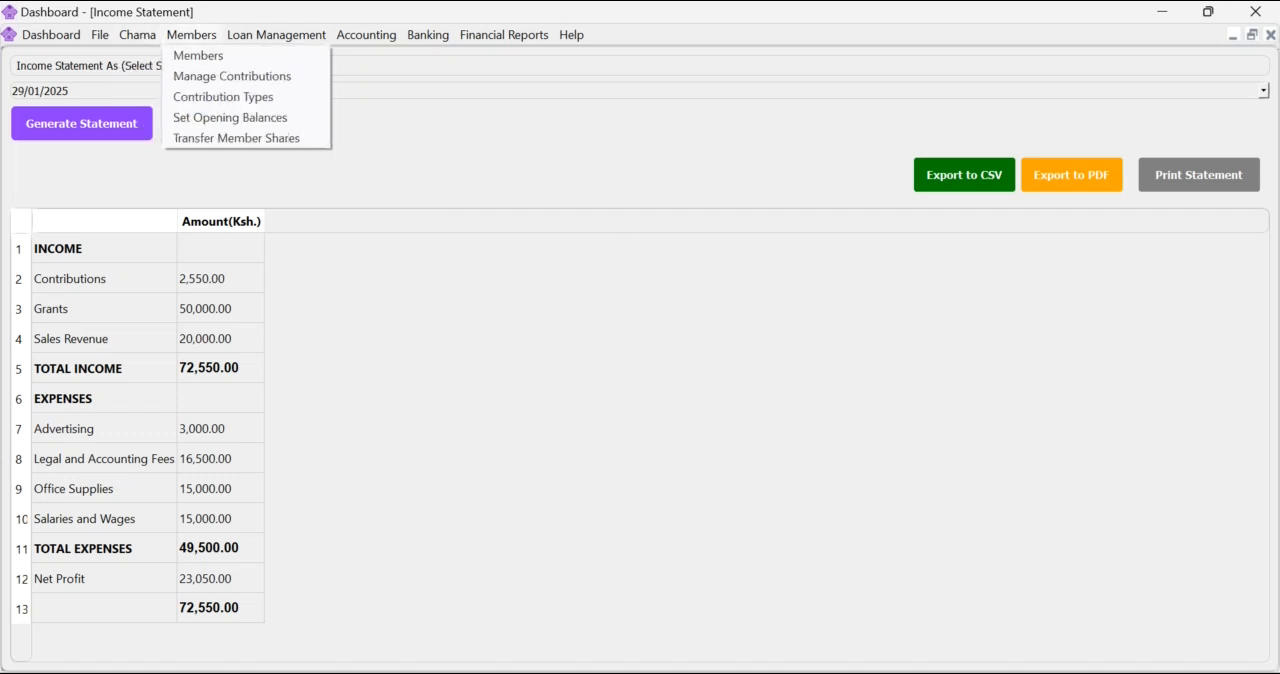